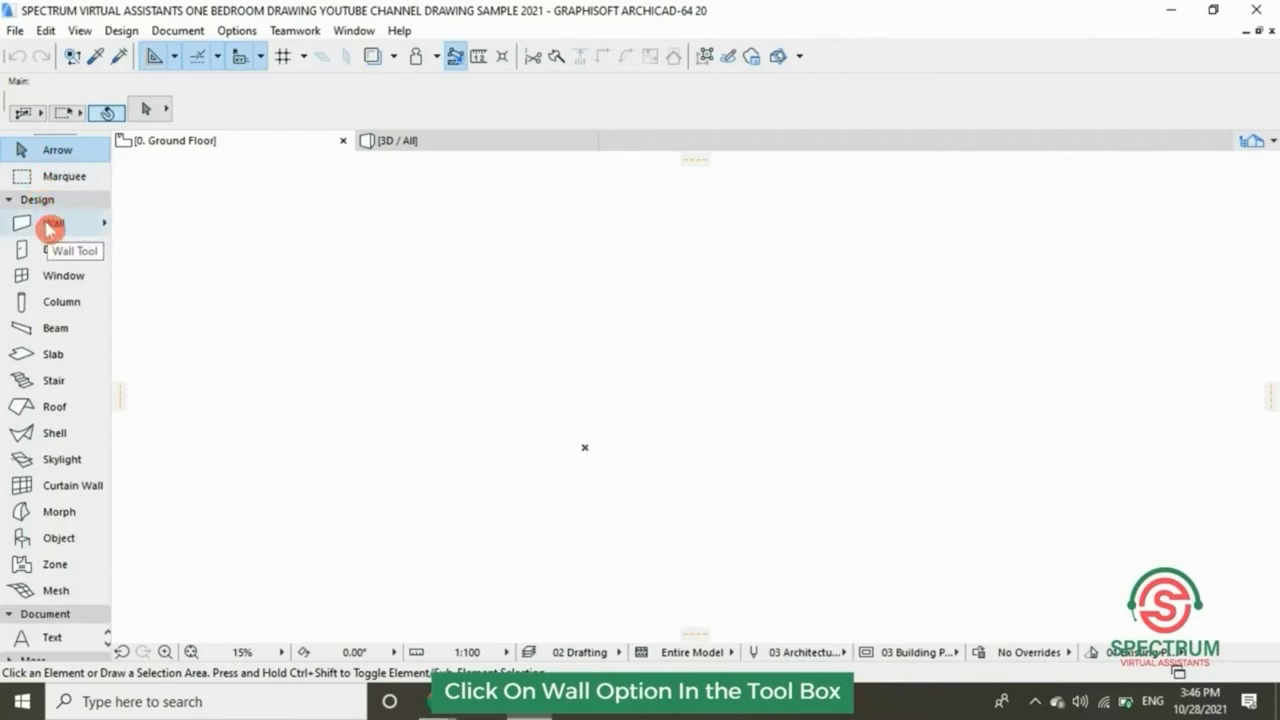
Open the Wall tool's default settings and link the wall top to 1. Story (Home + 1).
click(55, 229)
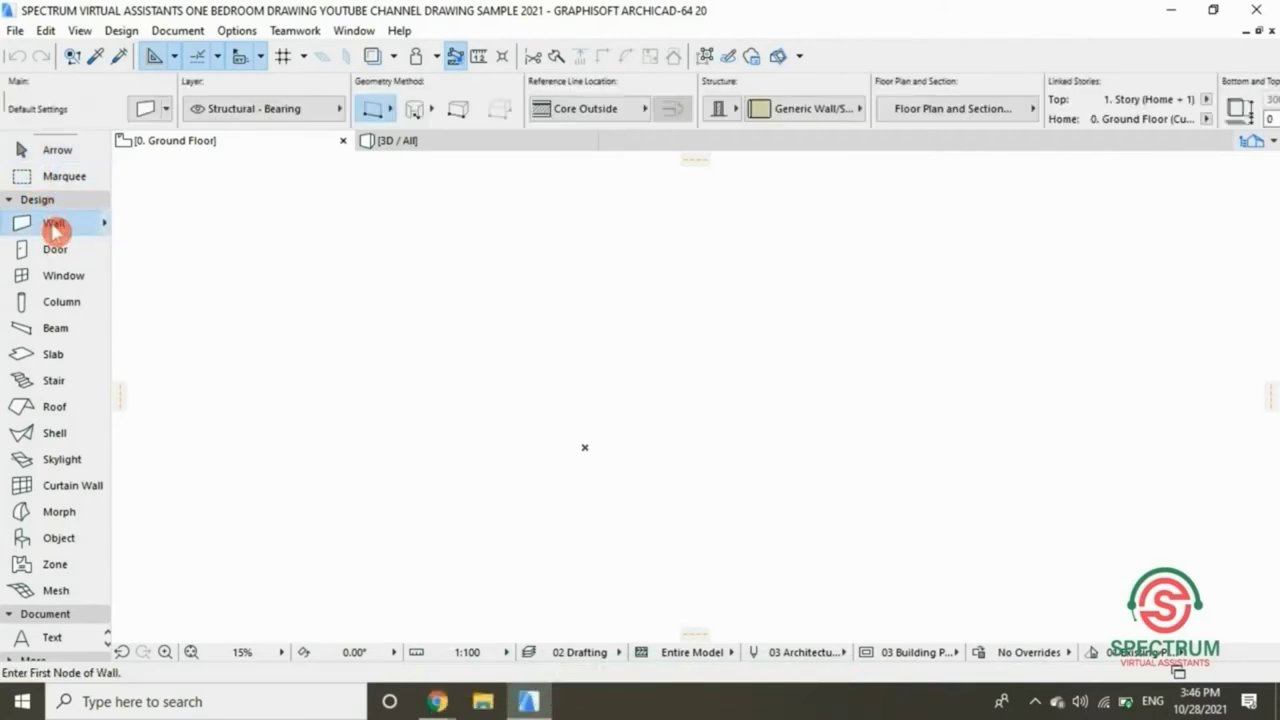
double_click(55, 229)
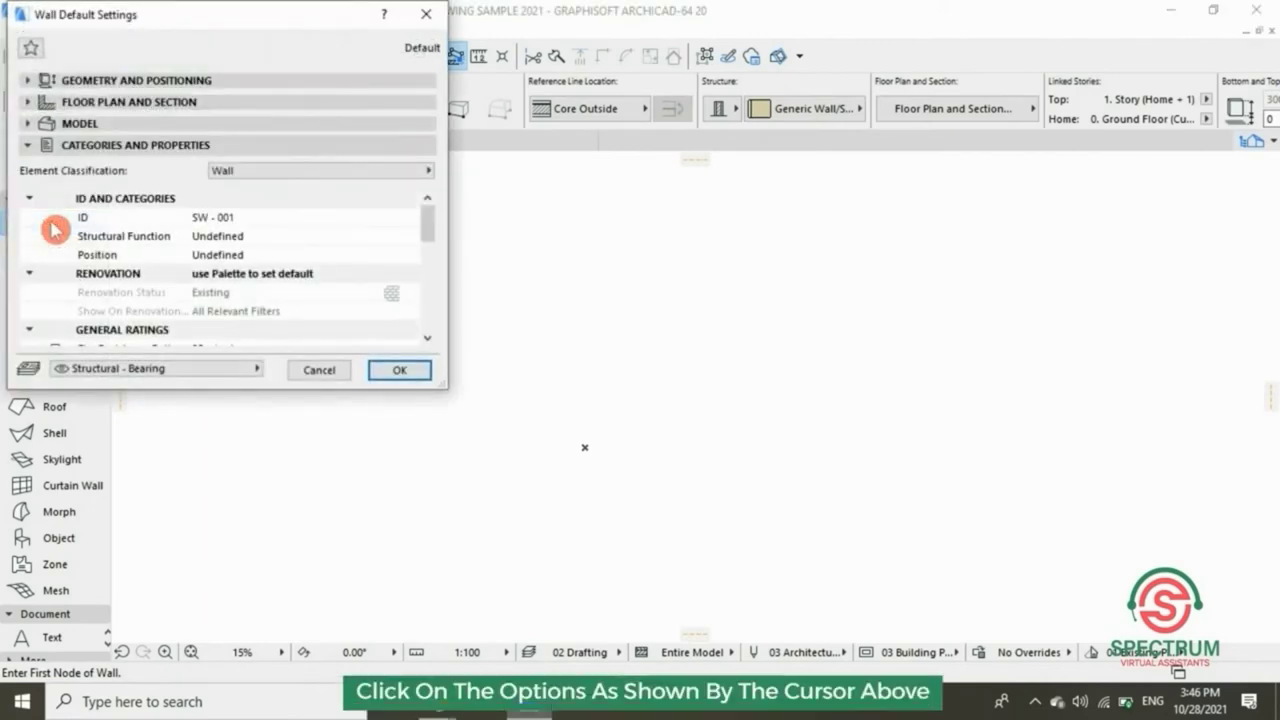
click(247, 88)
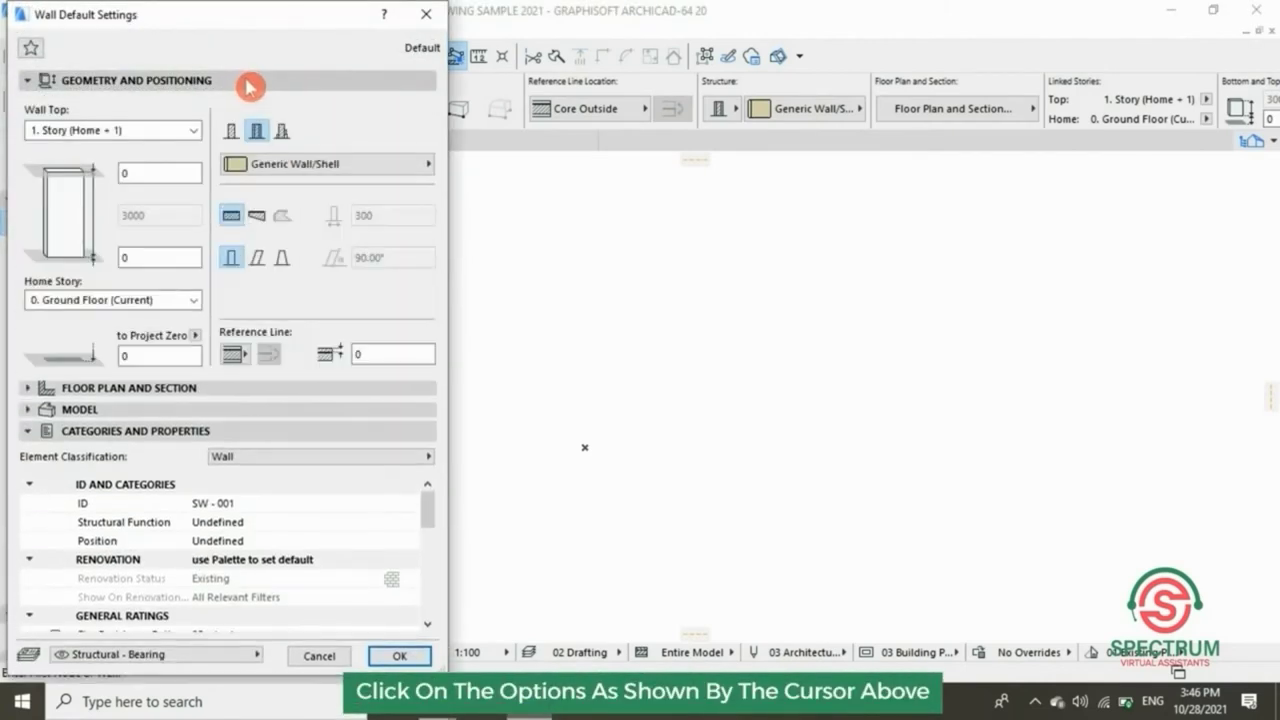
click(193, 131)
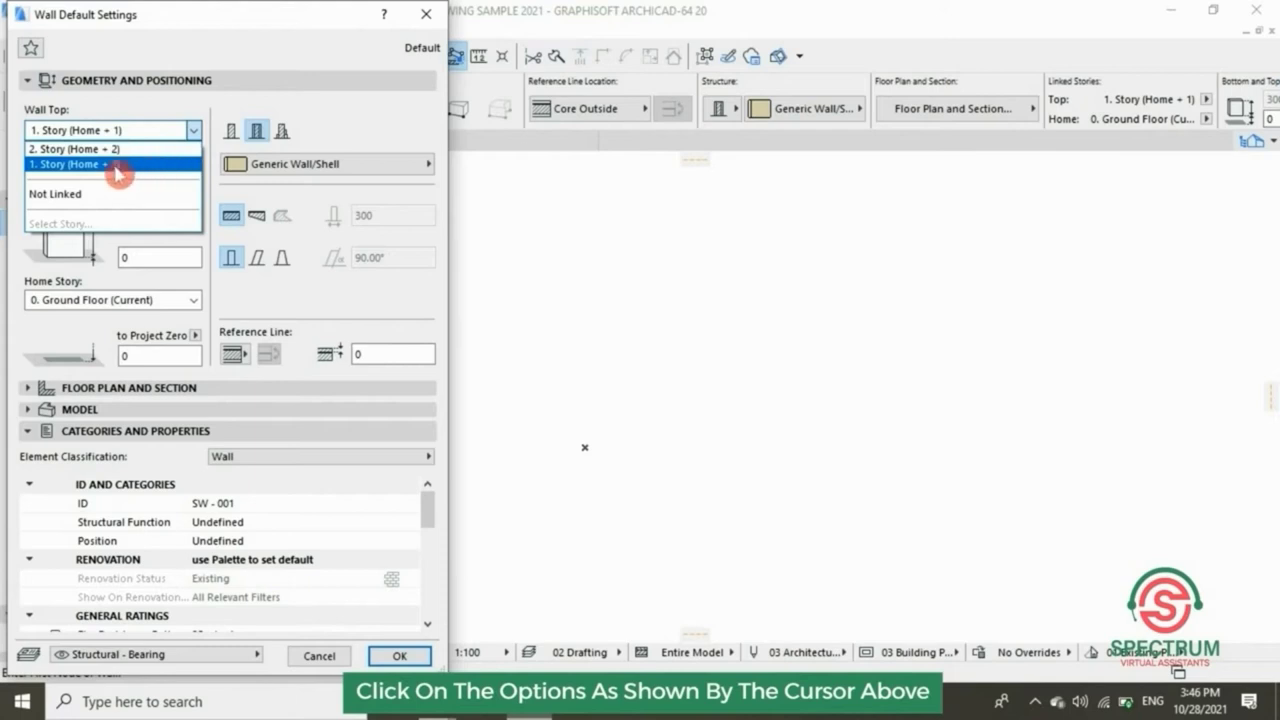
click(136, 166)
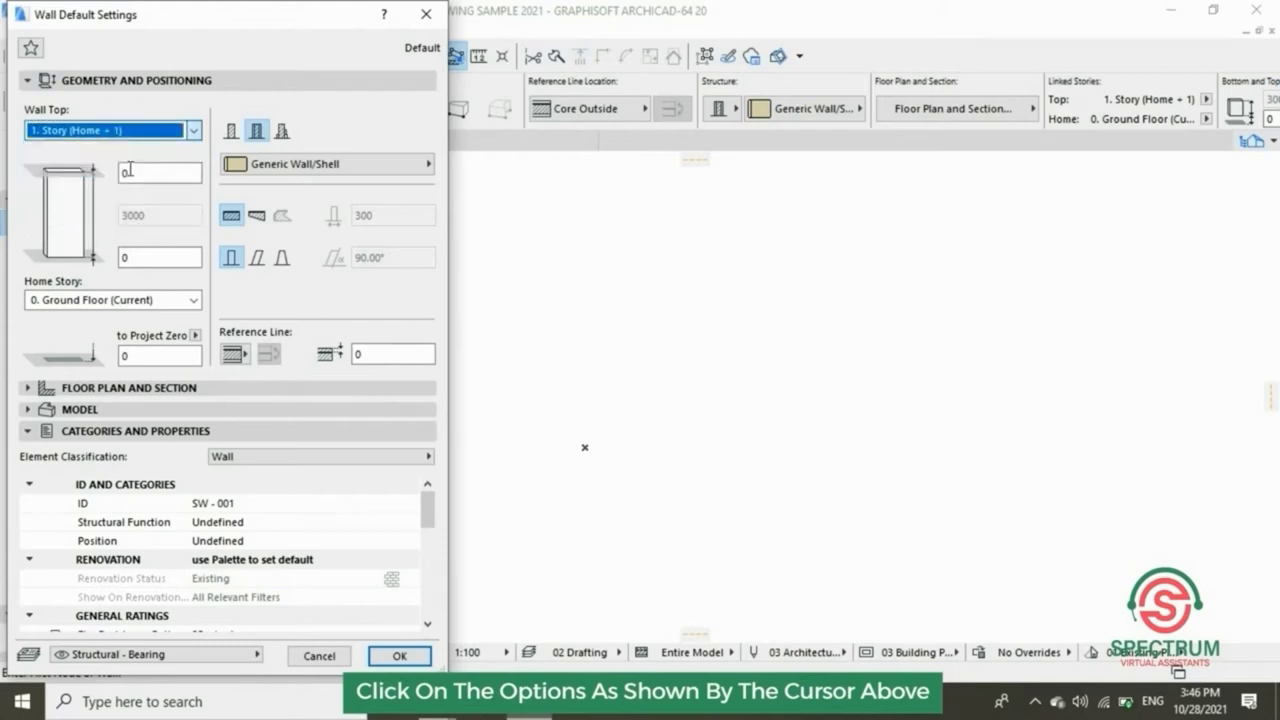
Make the default wall a basic GENERIC - STRUCTURAL wall 200 mm thick, with 0. Ground Floor as its home story.
click(257, 133)
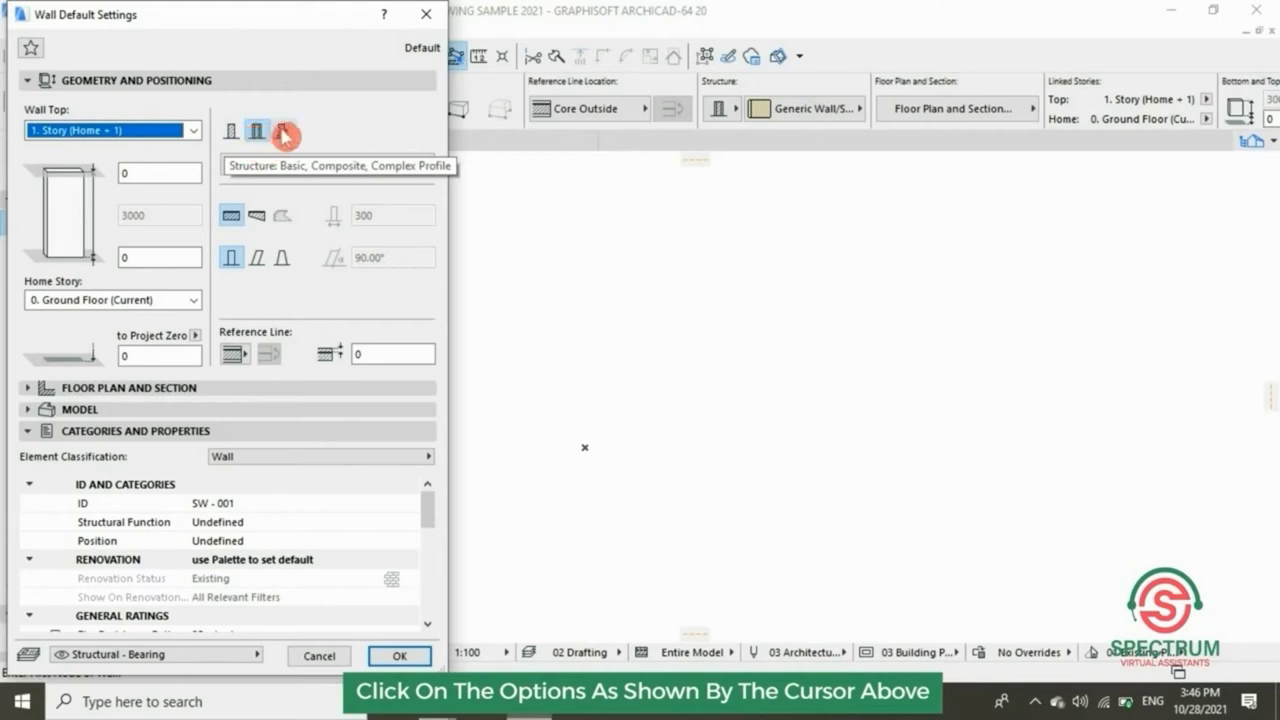
click(233, 133)
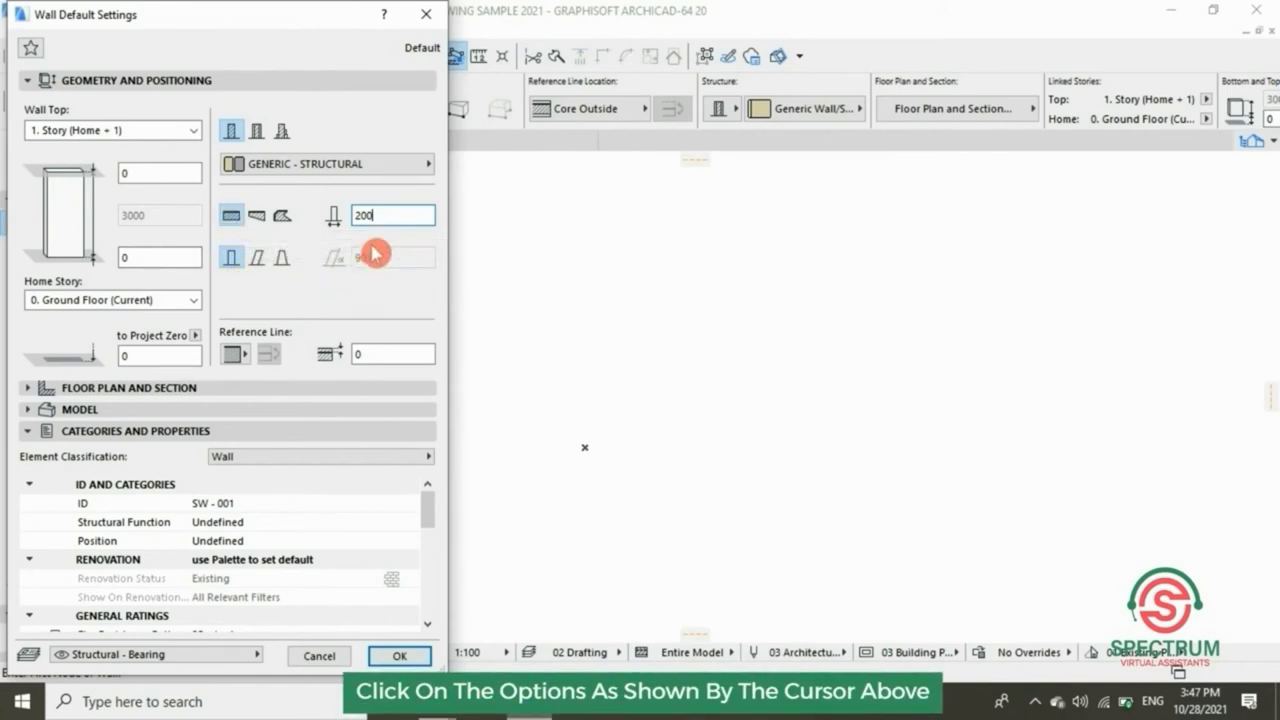
click(193, 300)
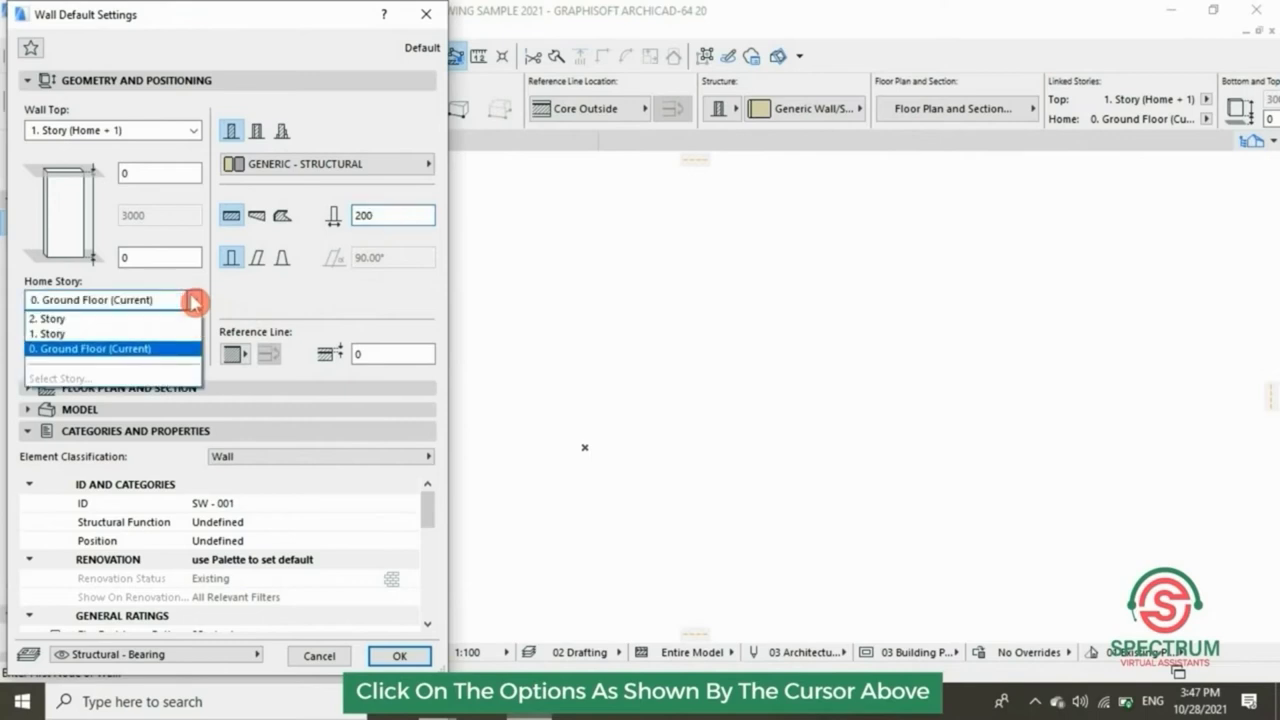
click(118, 349)
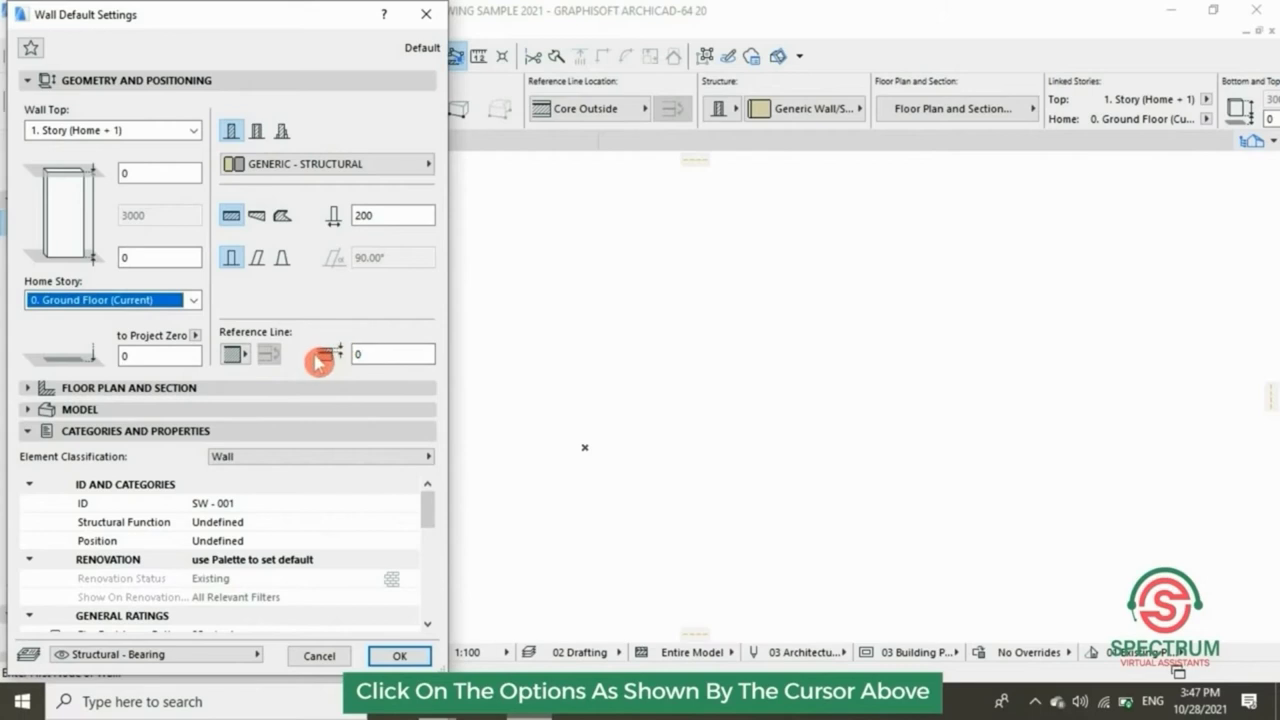
Review the wall's floor plan and section defaults, and set its relation to zones to Zone Boundary in the model settings.
click(203, 86)
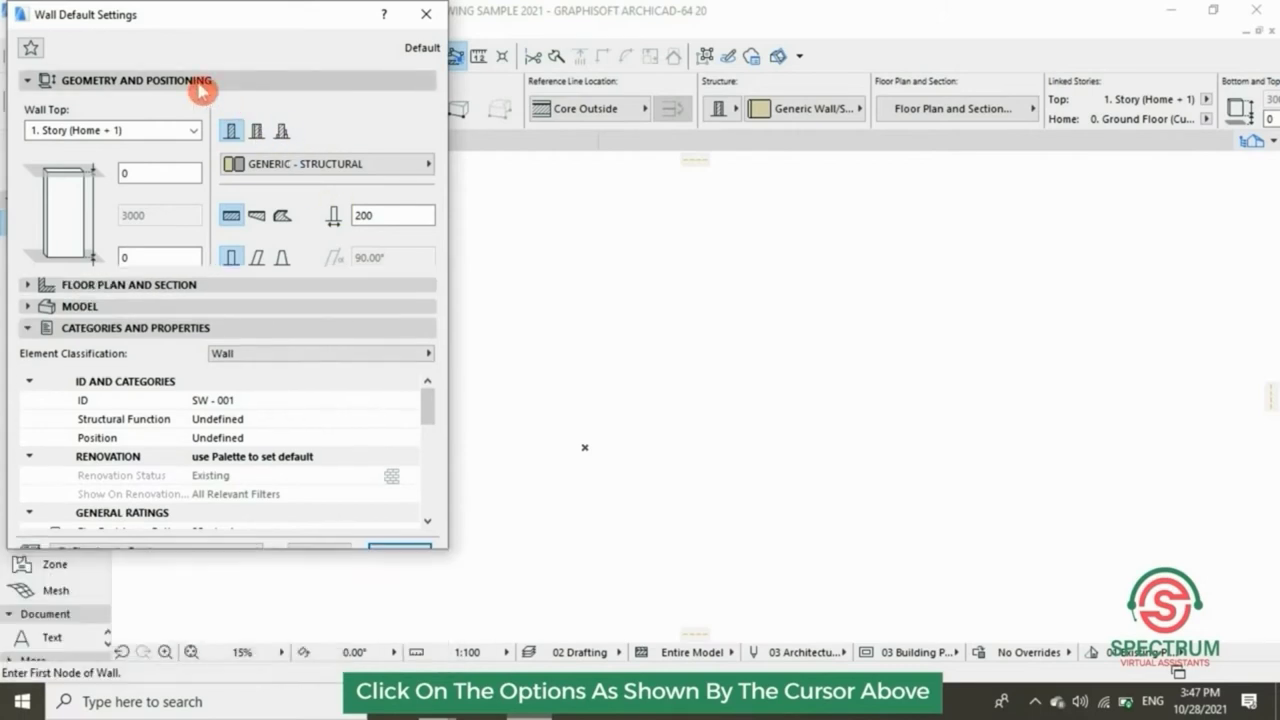
click(158, 102)
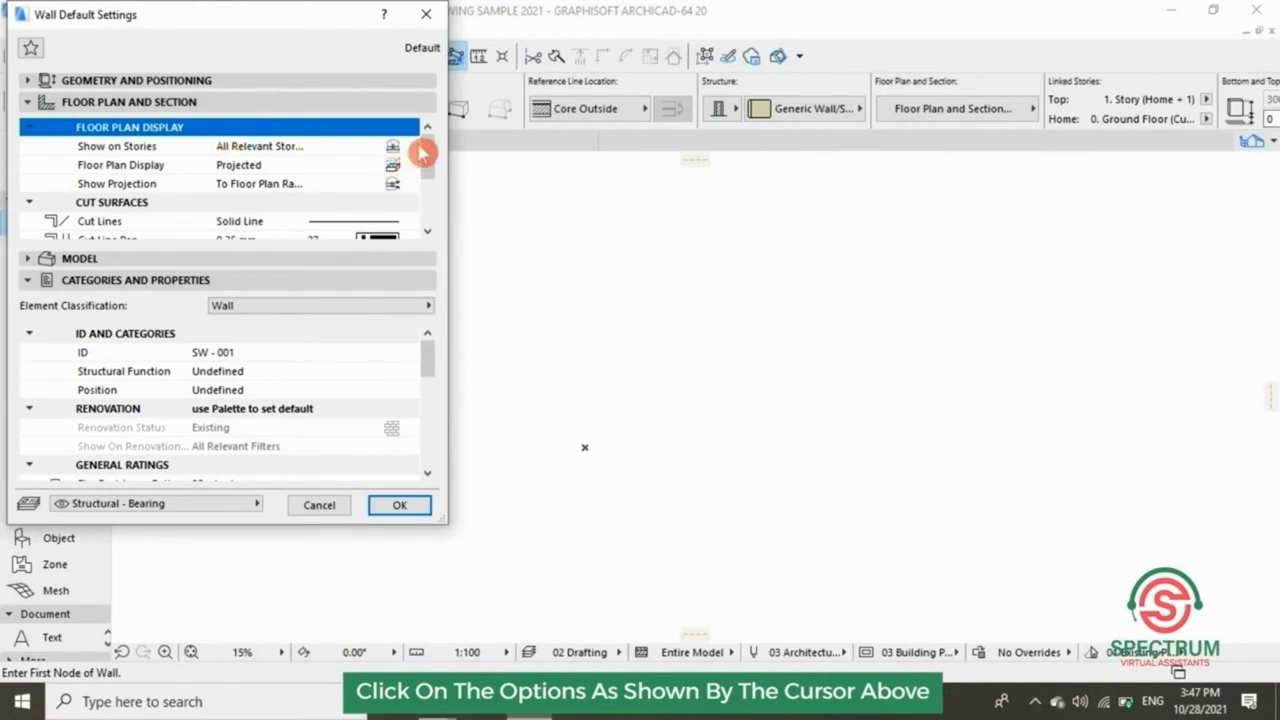
drag(428, 152, 437, 198)
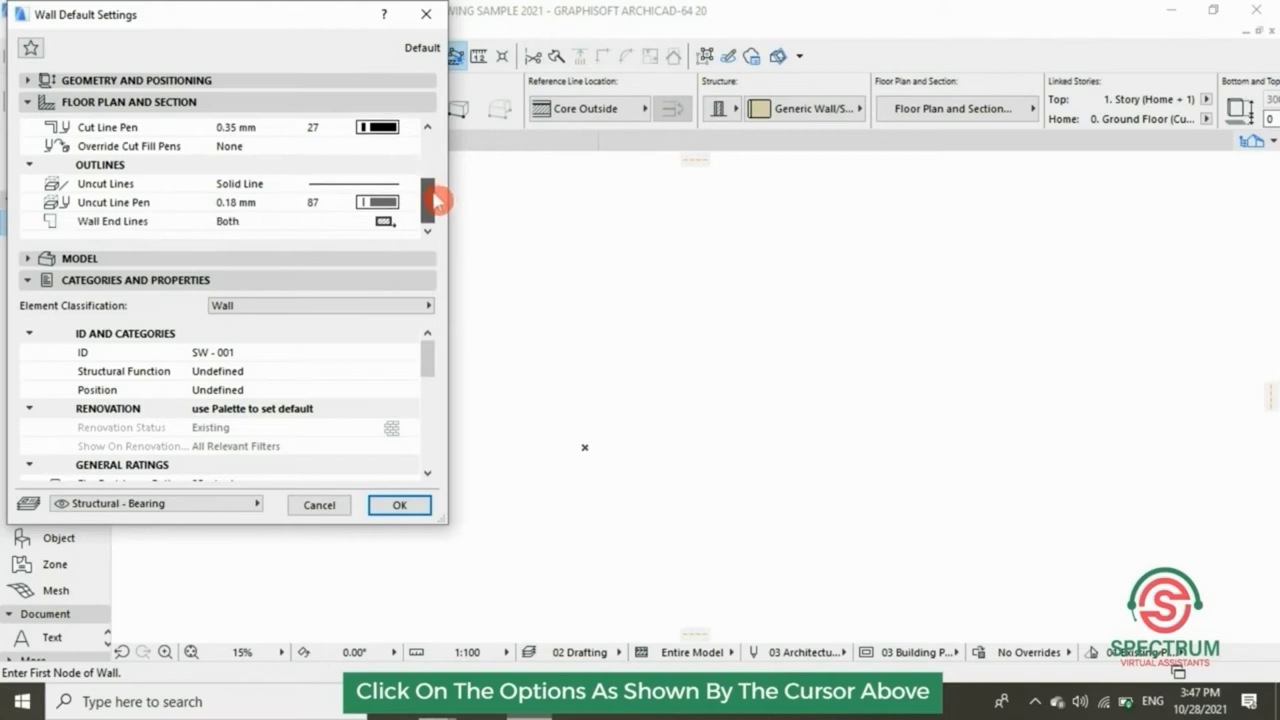
click(406, 104)
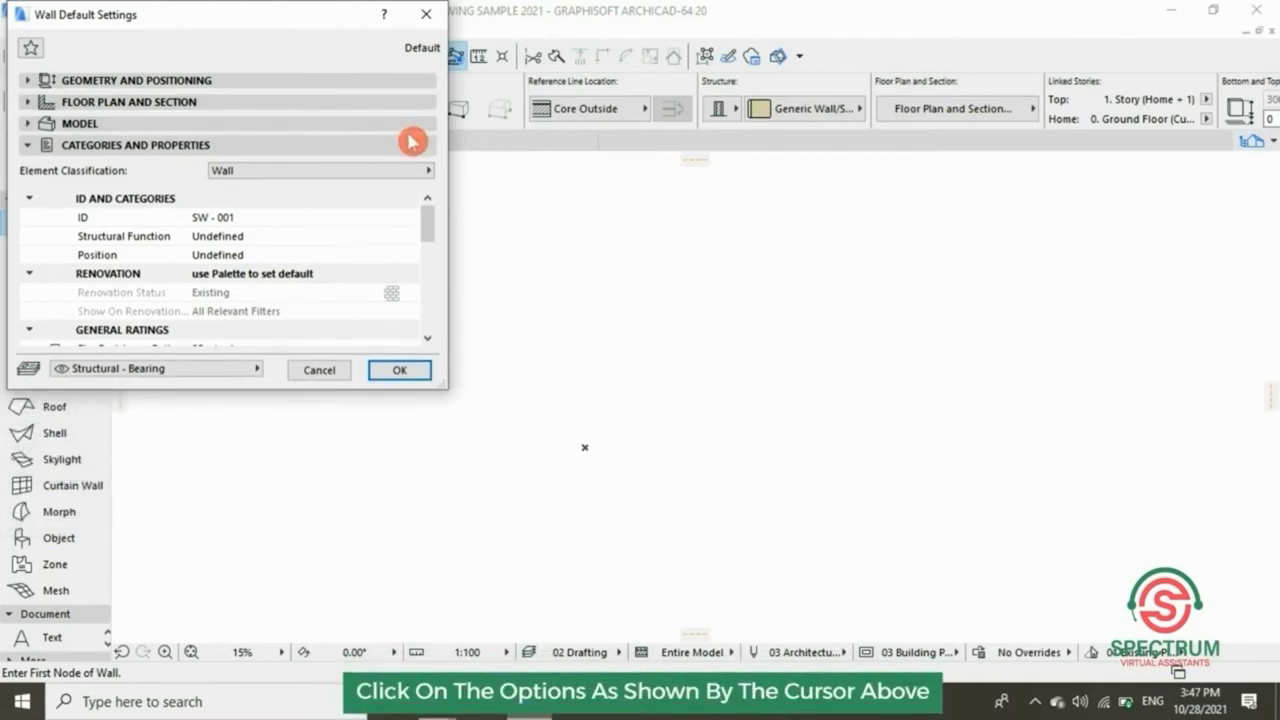
click(408, 141)
click(405, 124)
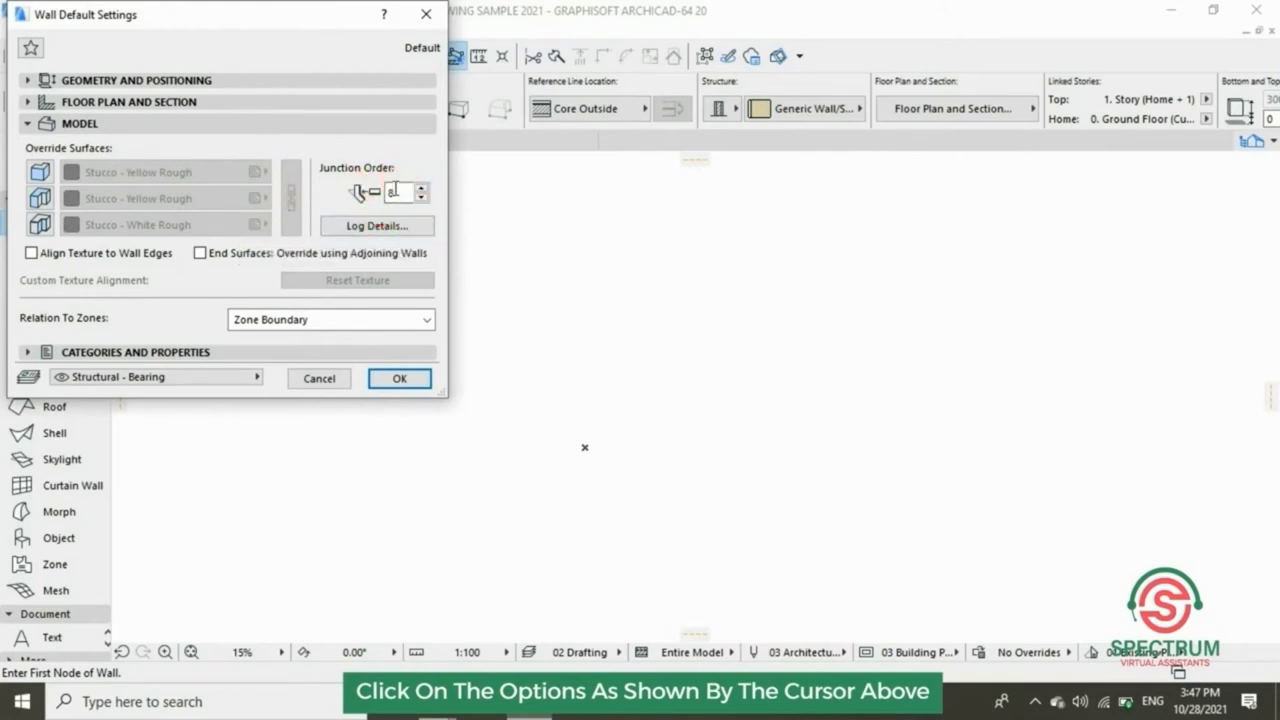
click(422, 320)
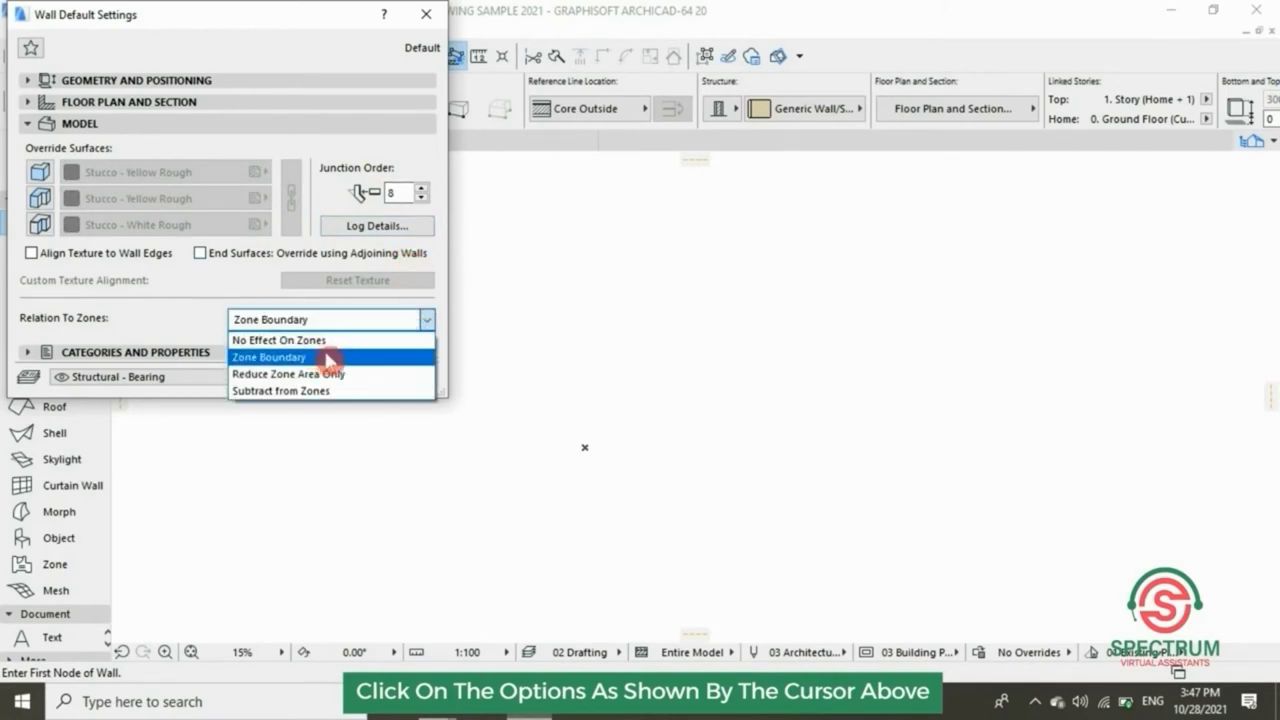
click(336, 358)
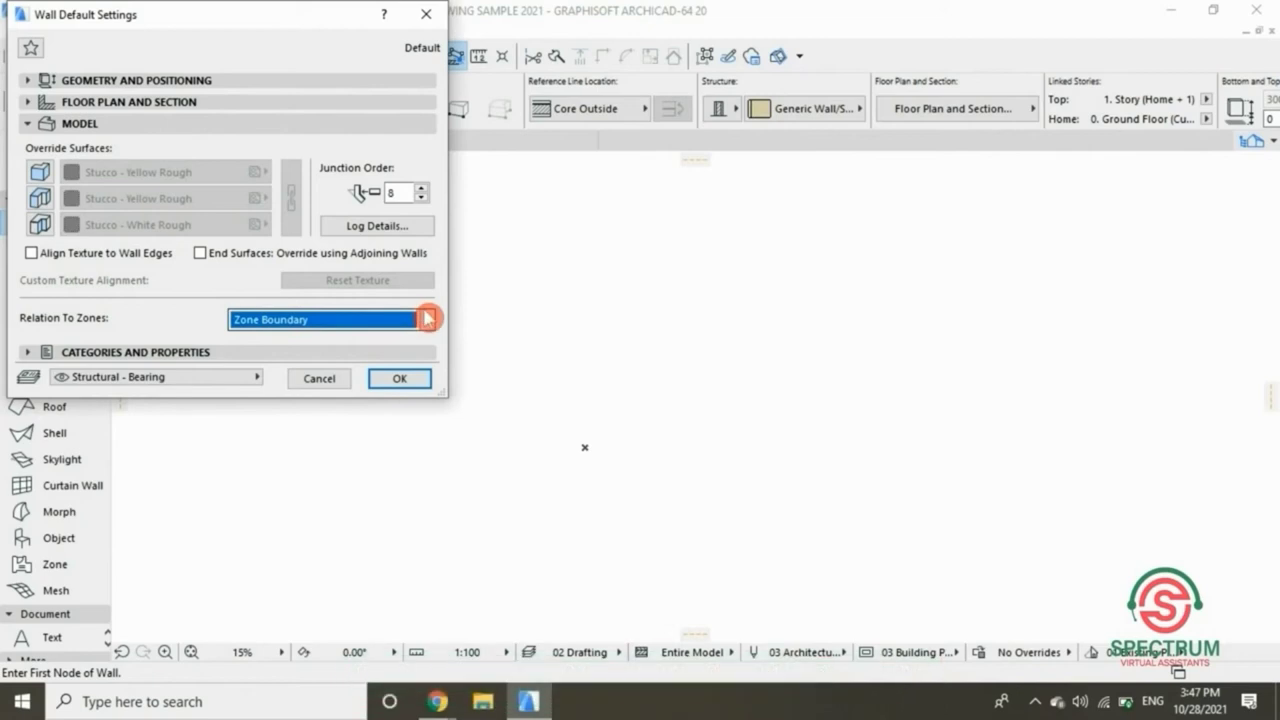
Set the element classification to Wall, look through its category properties, and apply the wall default settings.
click(143, 123)
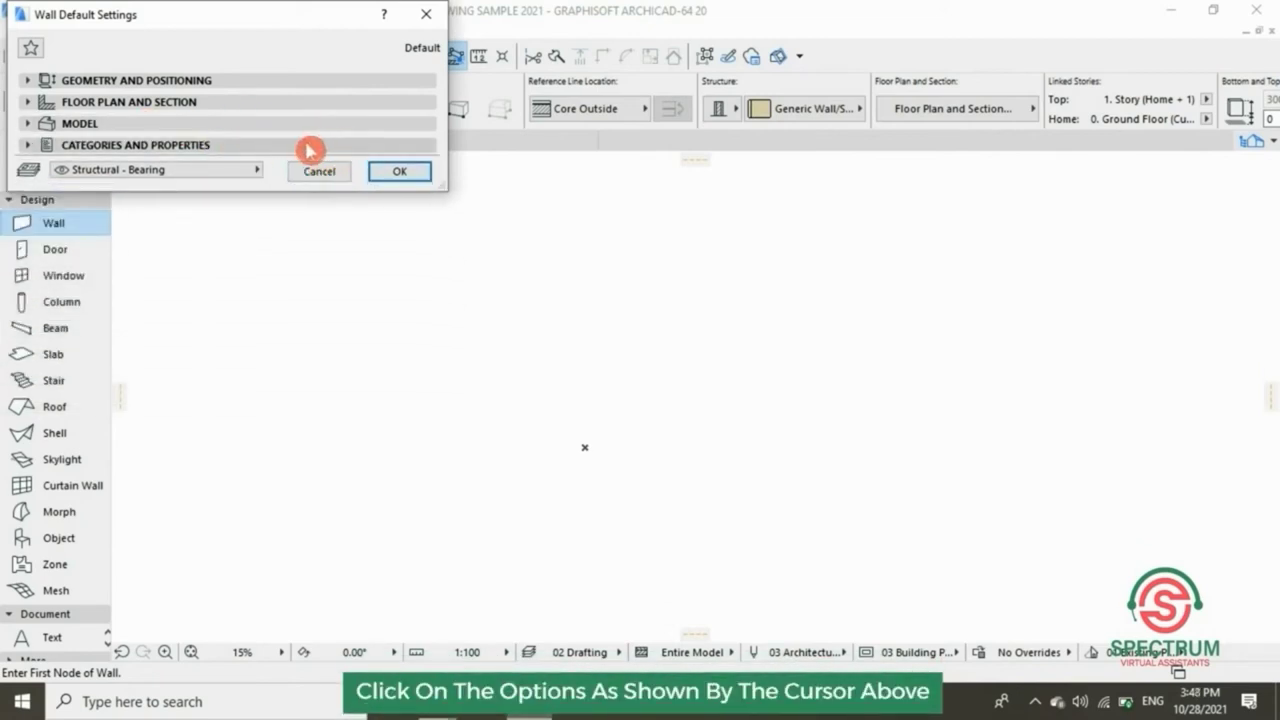
click(318, 146)
click(346, 176)
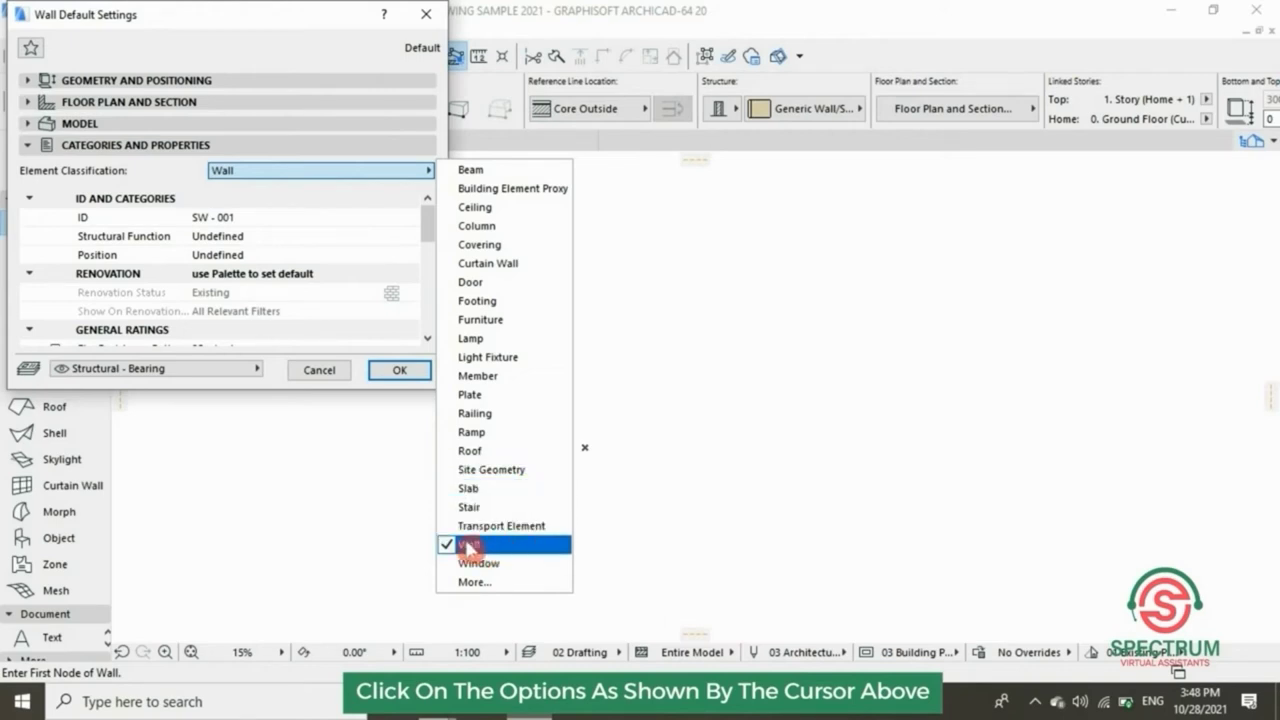
click(478, 546)
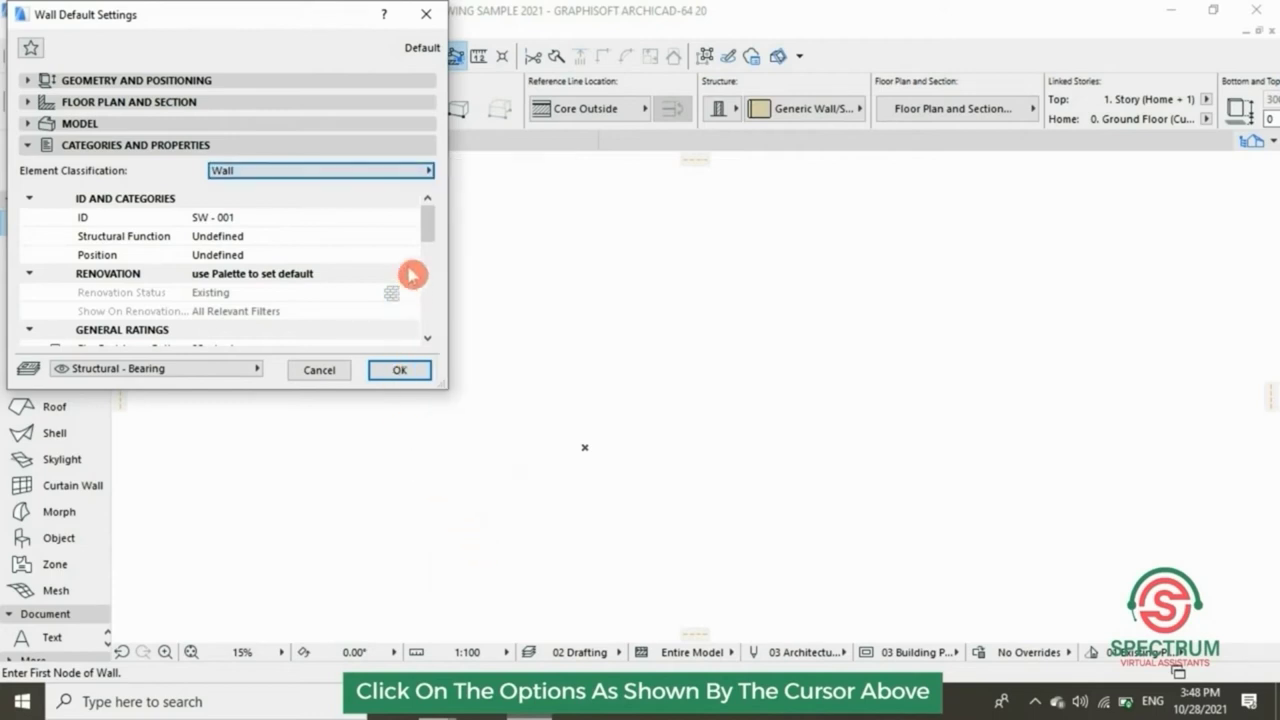
drag(421, 229, 433, 307)
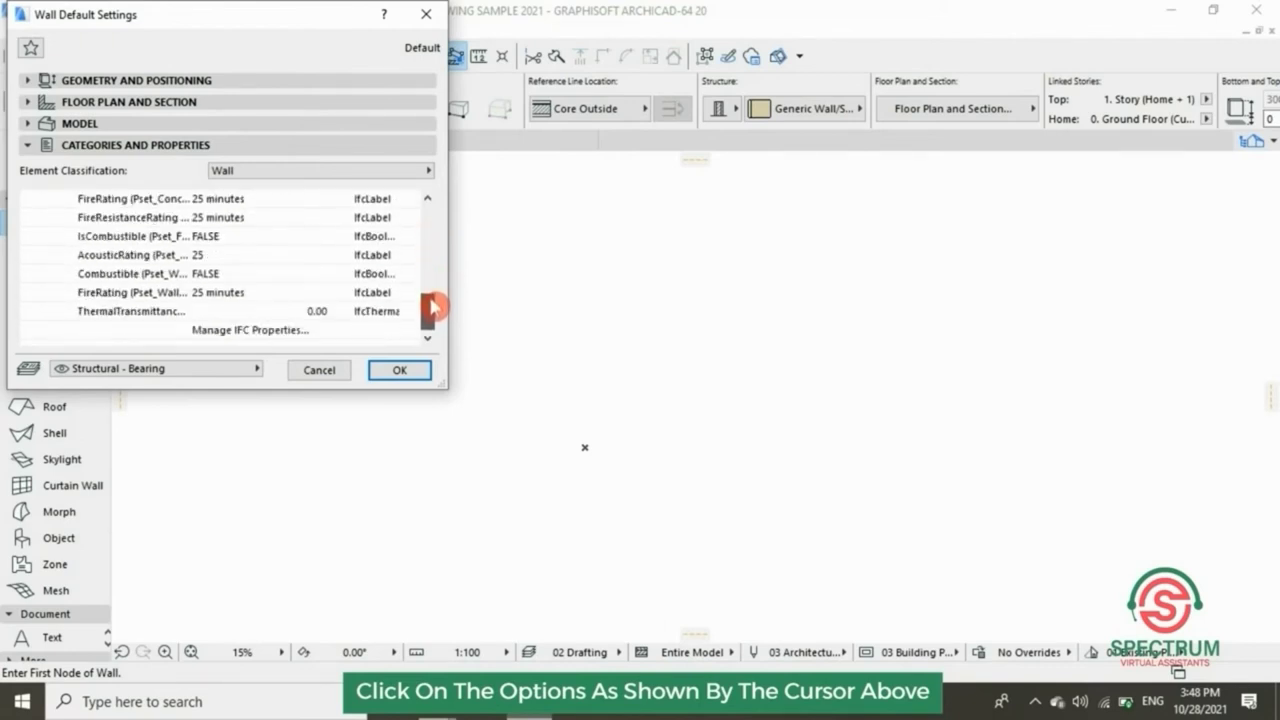
click(400, 370)
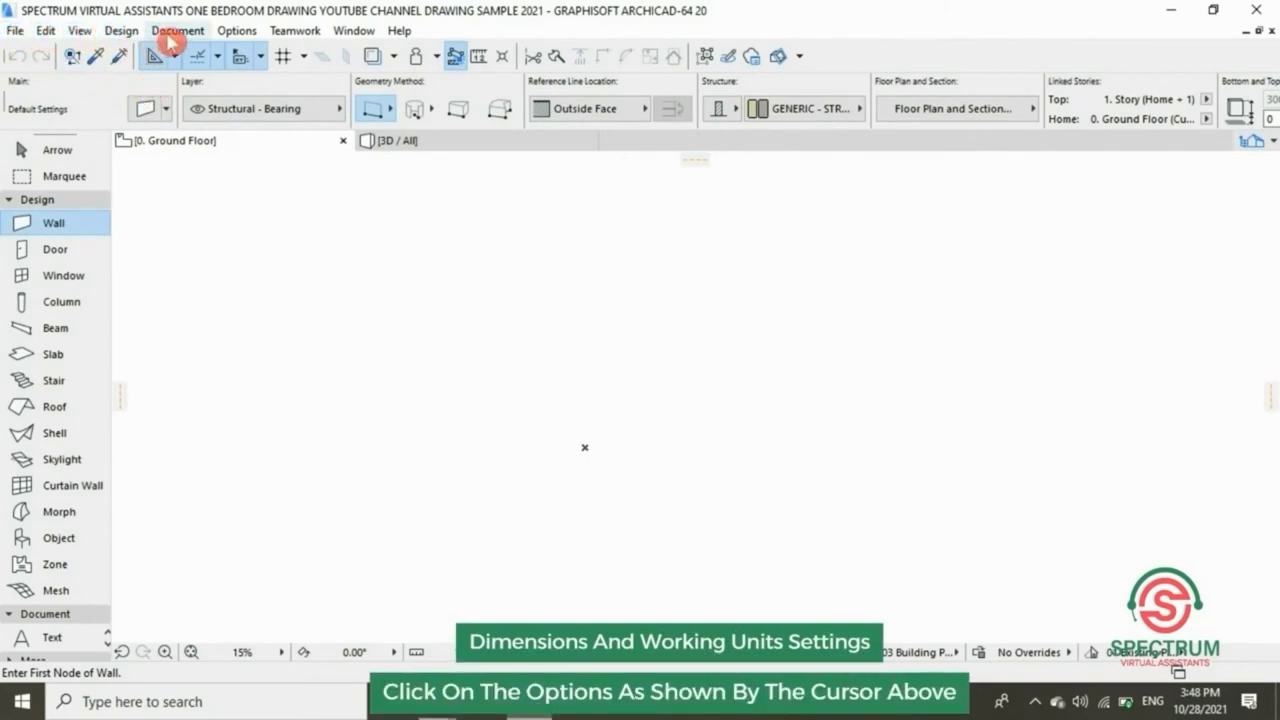
Open the project's working units and set the model unit to millimeter with 0 decimals.
click(236, 31)
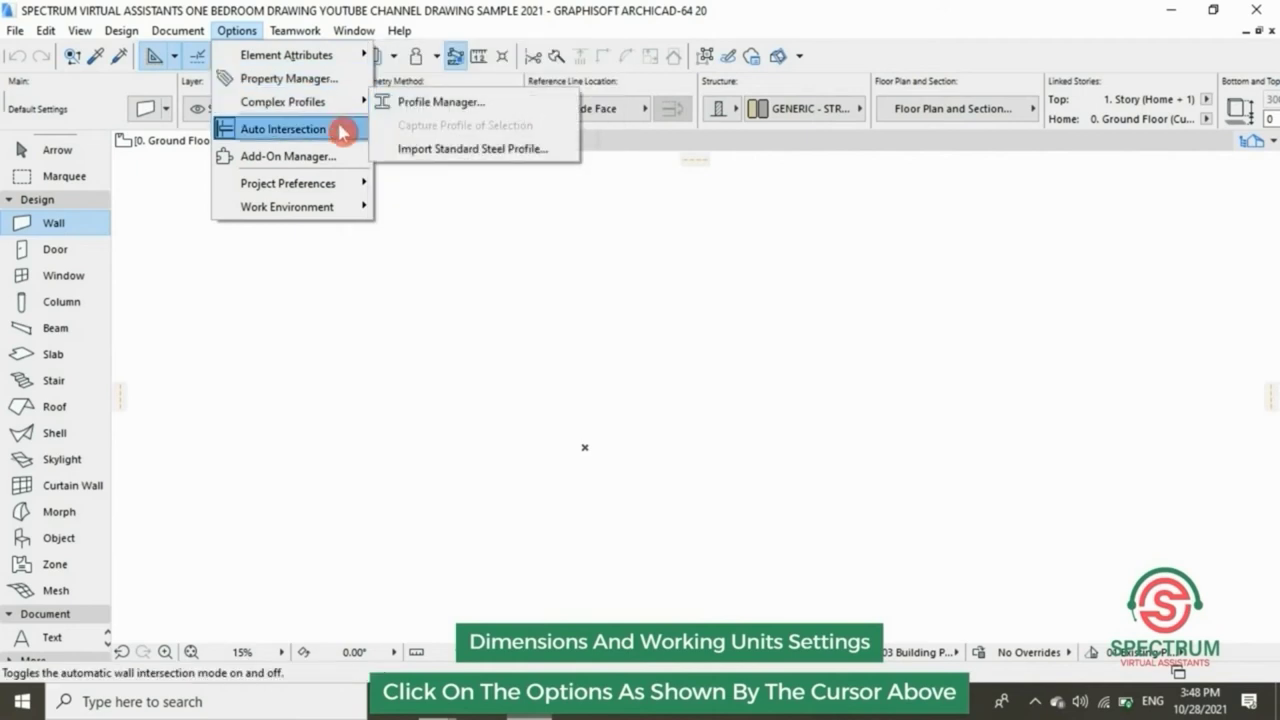
mouse_move(274, 183)
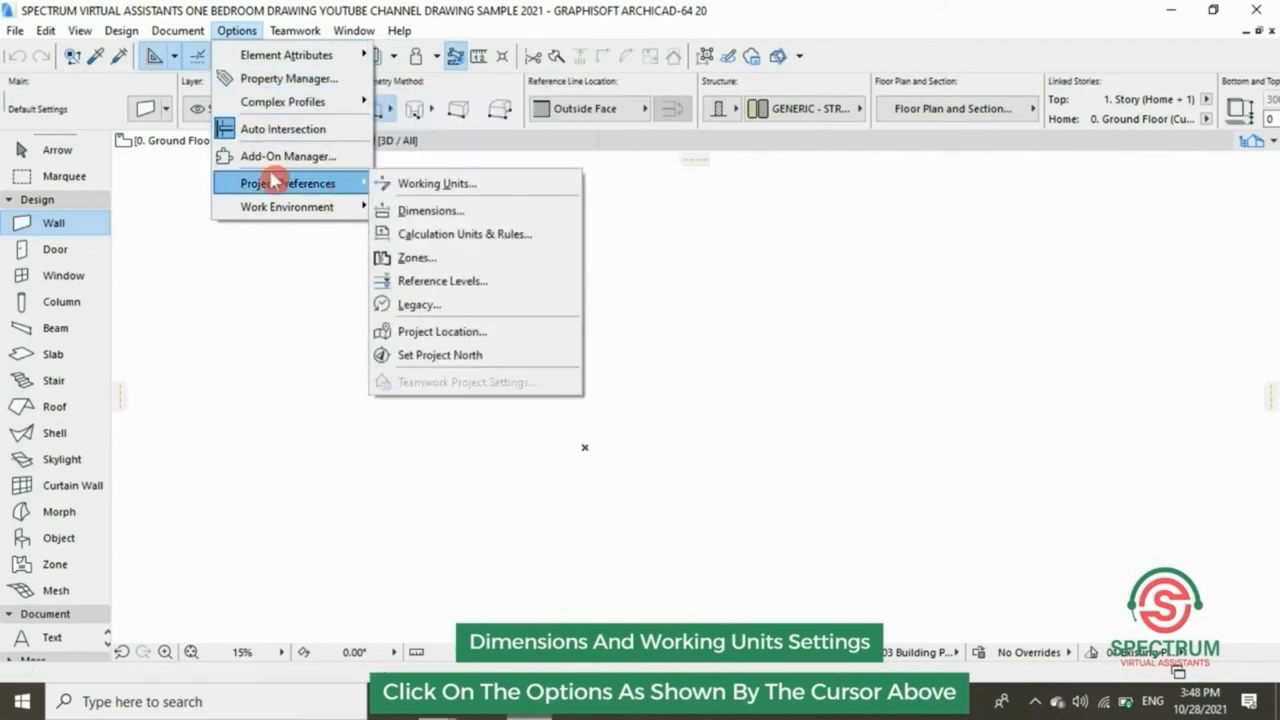
click(456, 185)
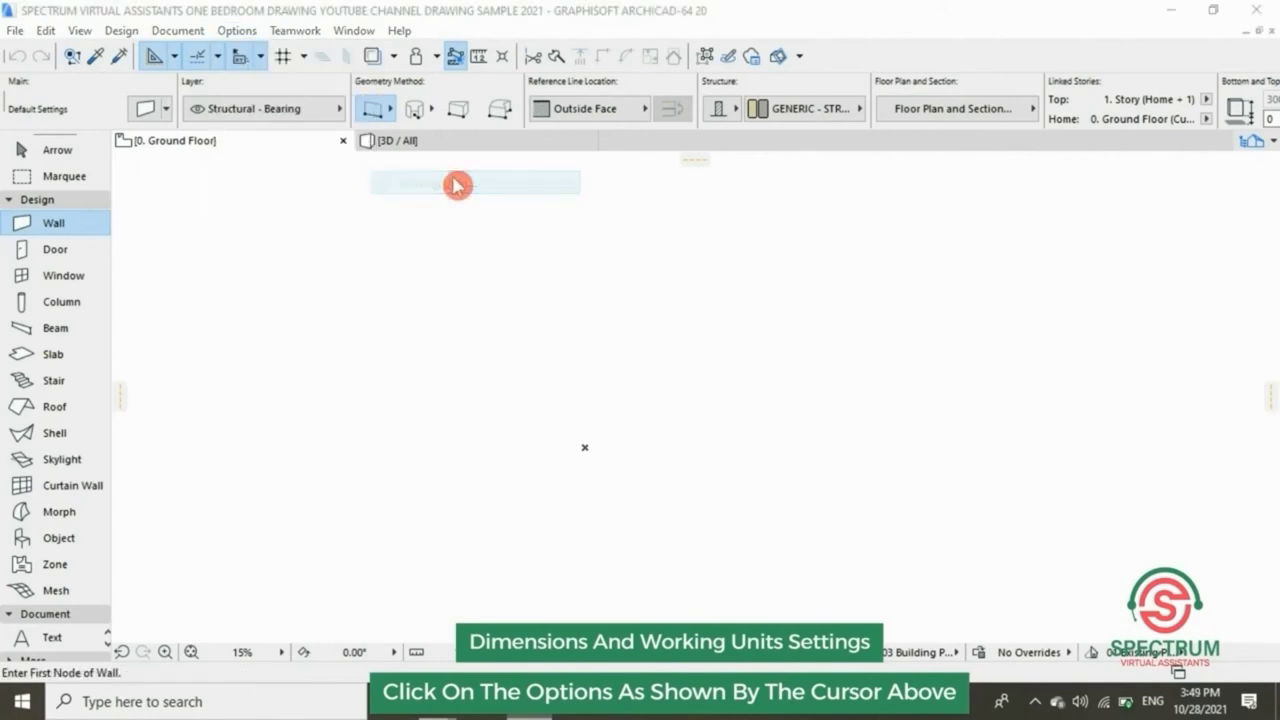
click(817, 159)
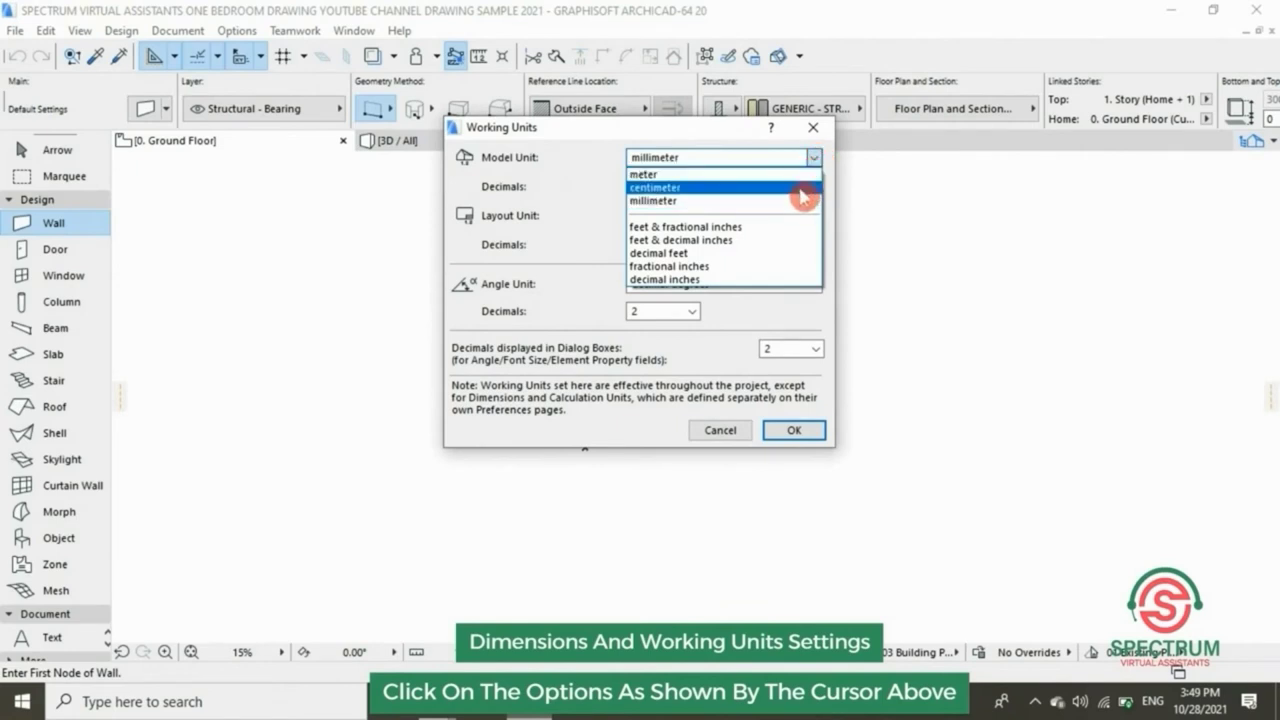
click(728, 201)
click(691, 188)
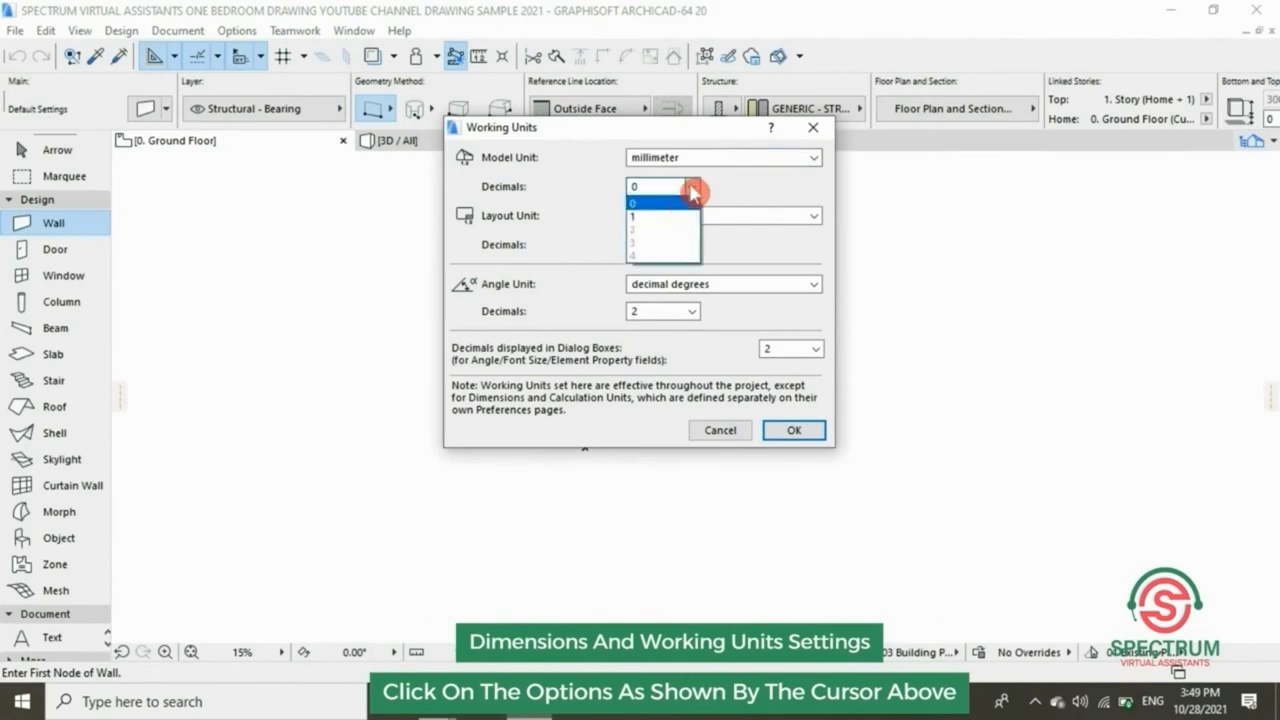
click(663, 204)
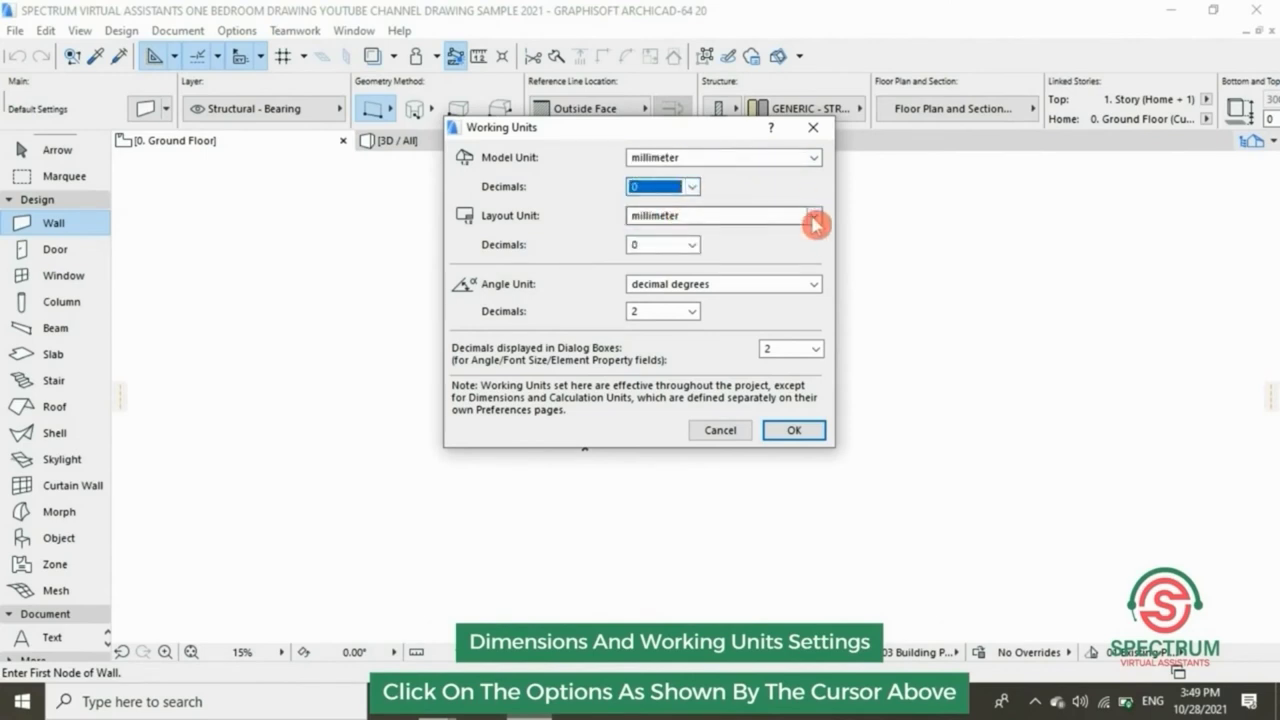
Set the layout unit to millimeter with 0 decimals.
click(815, 215)
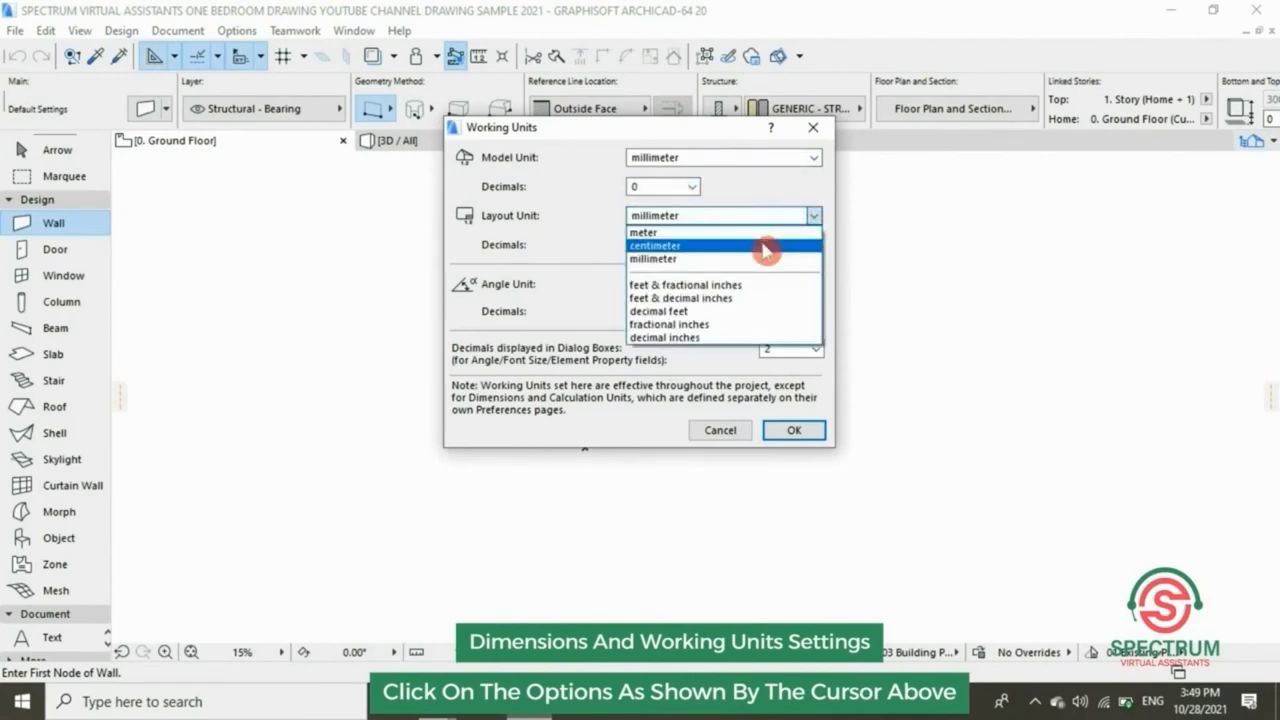
click(704, 260)
click(690, 244)
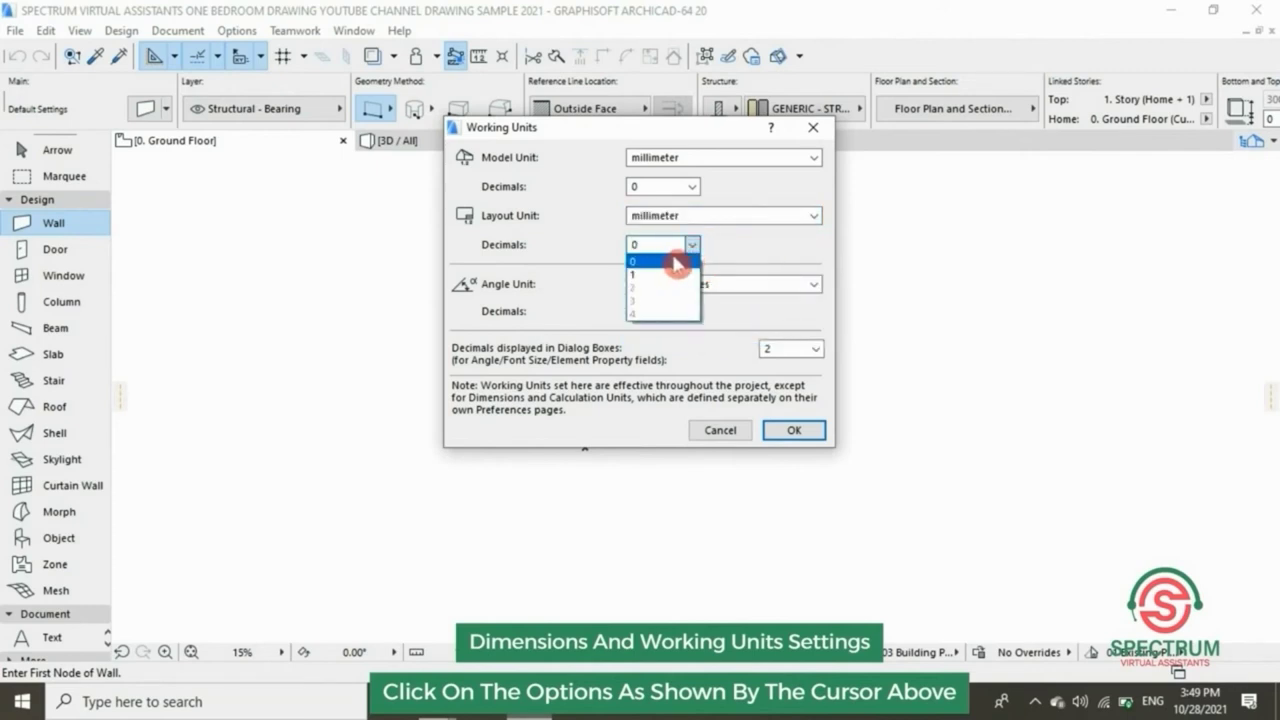
click(664, 262)
Set the angle unit to decimal degrees with 0 decimals.
click(808, 285)
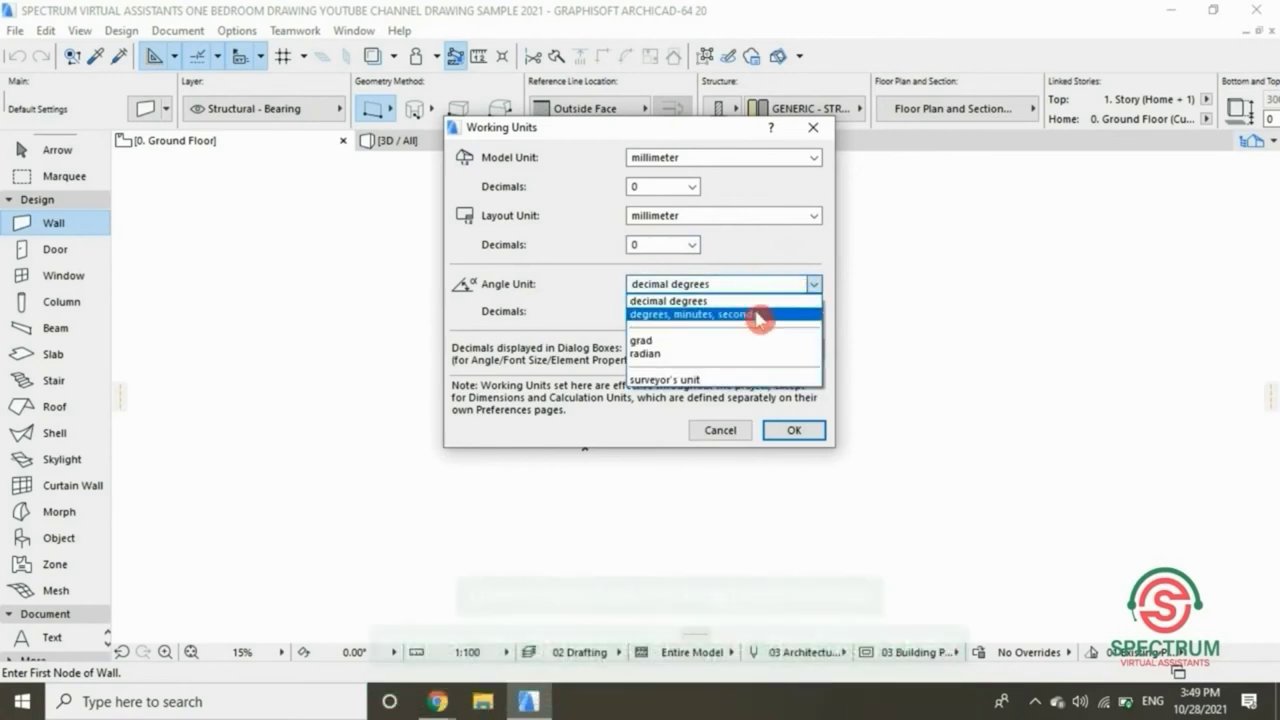
click(718, 302)
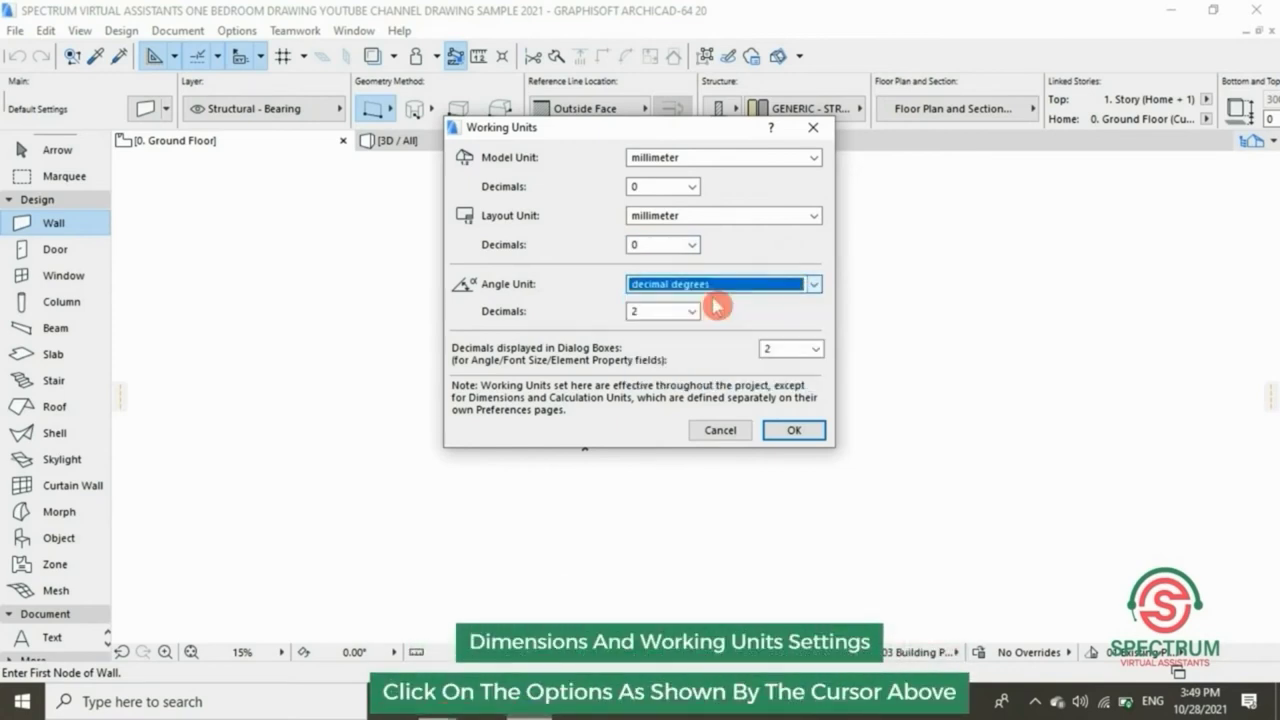
click(691, 311)
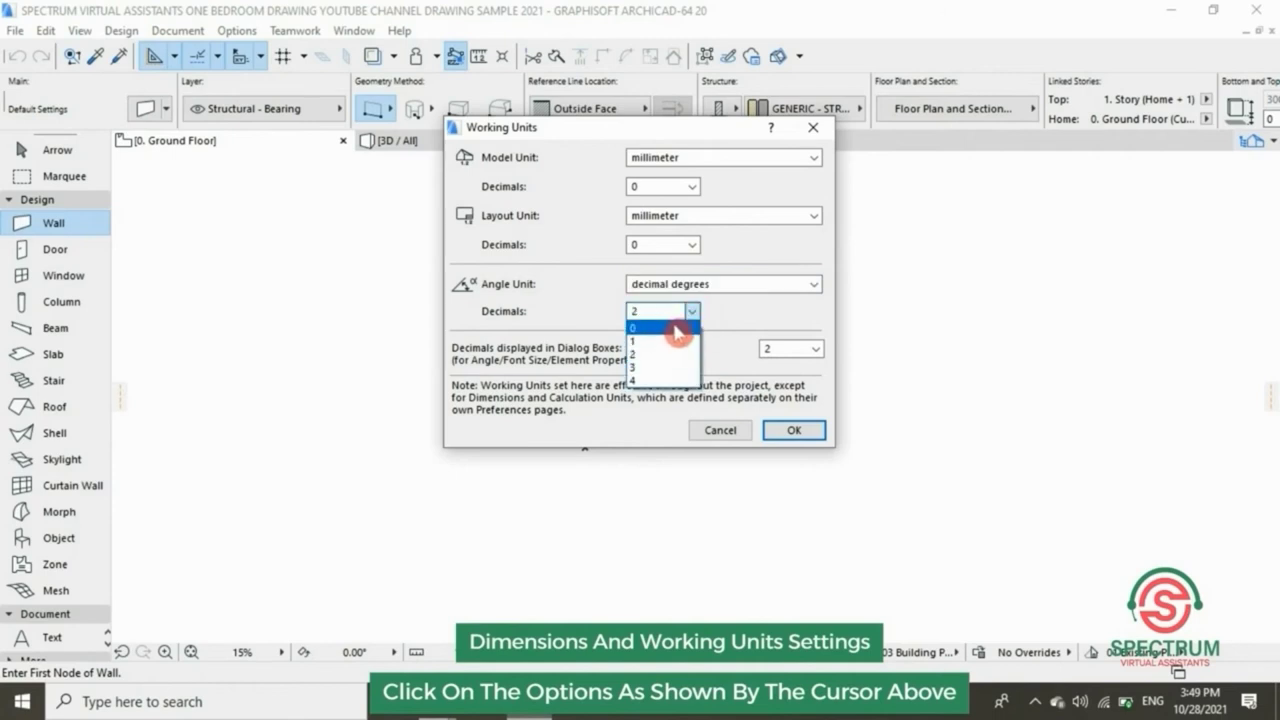
click(670, 330)
Set the decimals displayed in dialog boxes to 0 and apply the working units.
click(815, 350)
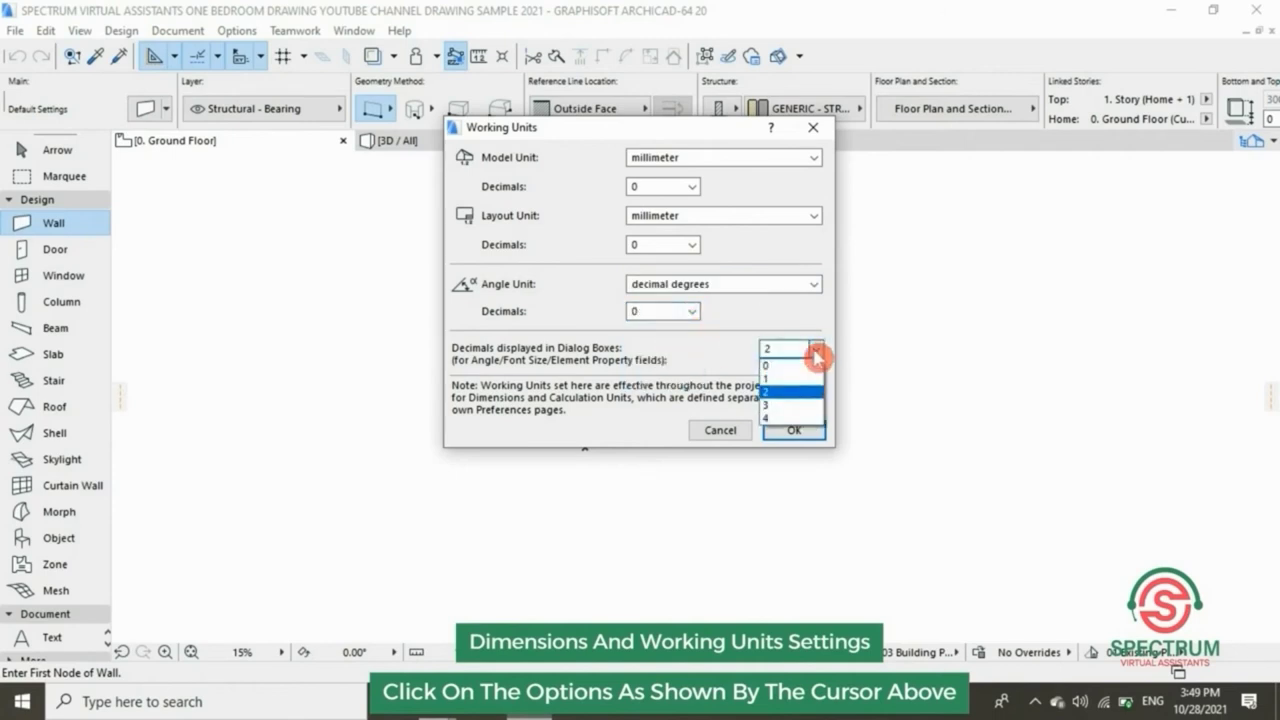
click(785, 366)
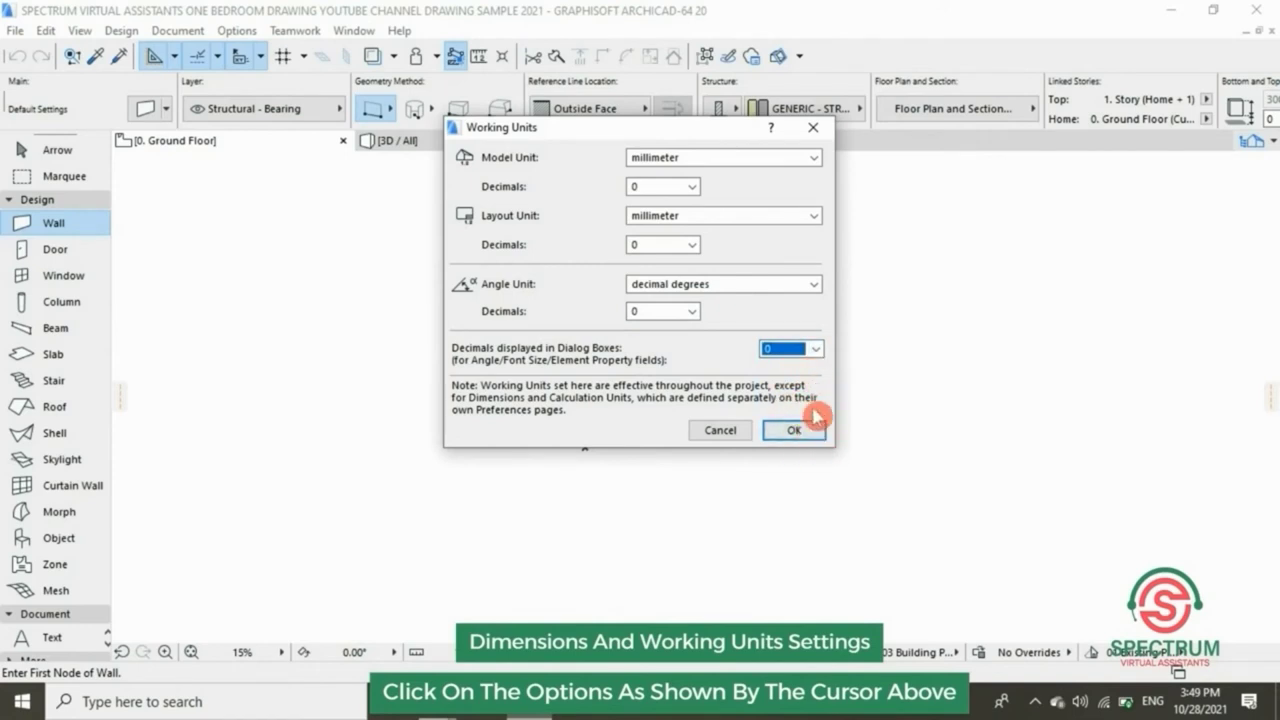
click(787, 432)
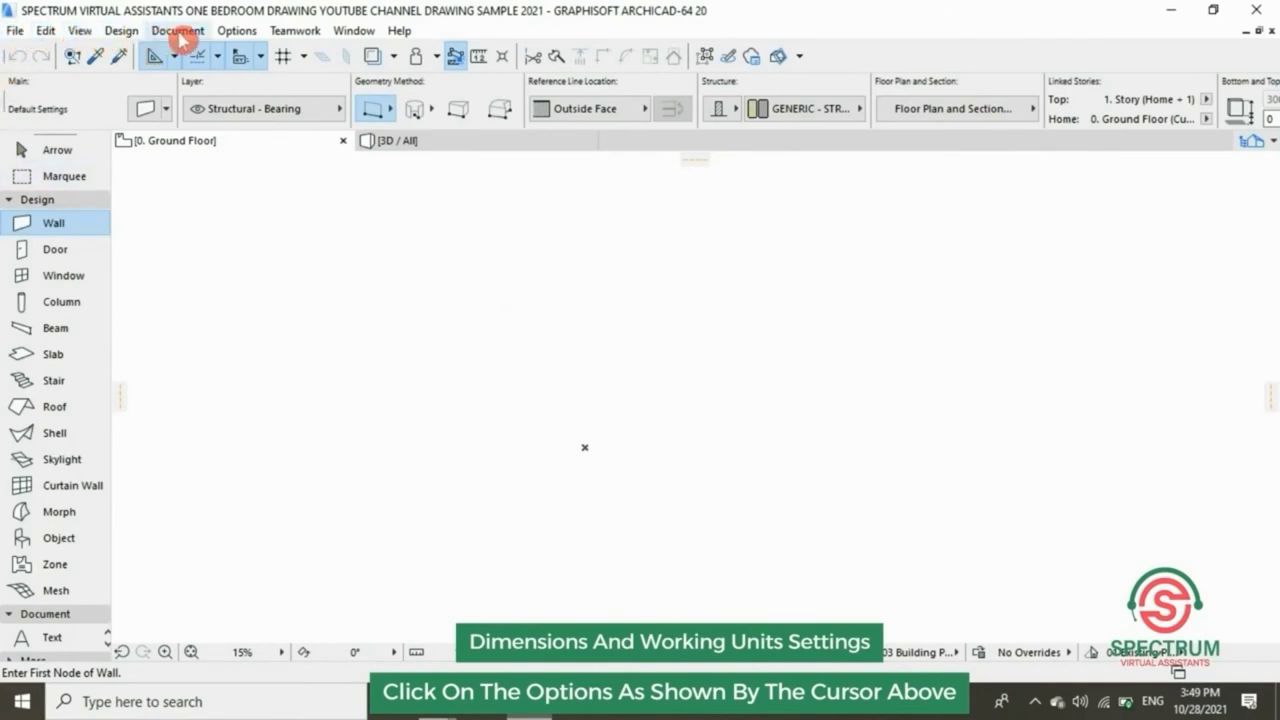
Open the dimension settings in the project preferences.
click(237, 33)
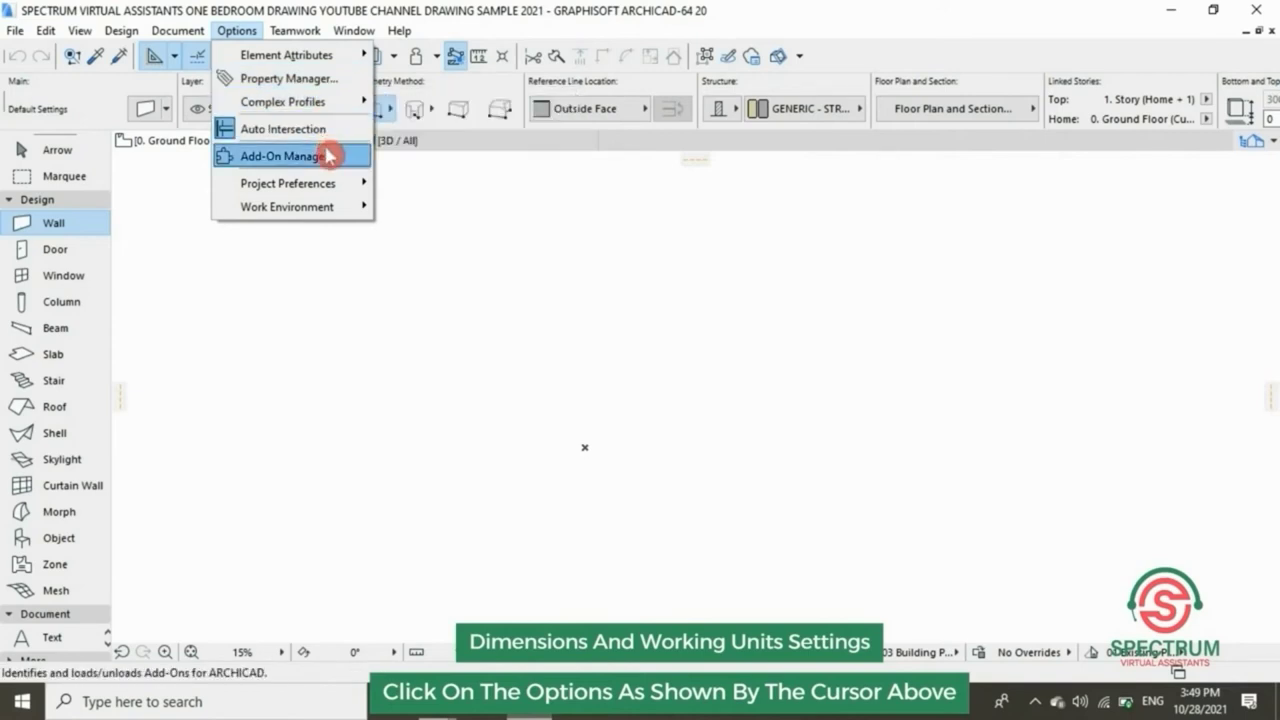
mouse_move(323, 183)
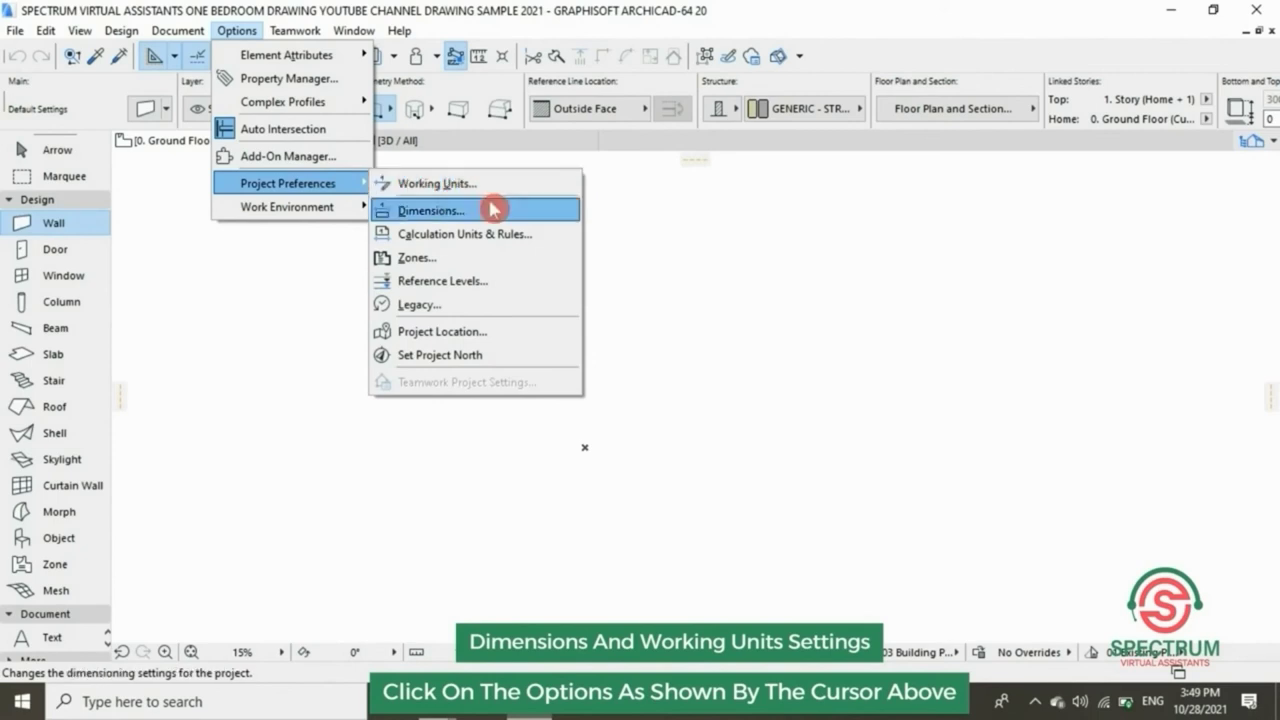
click(441, 213)
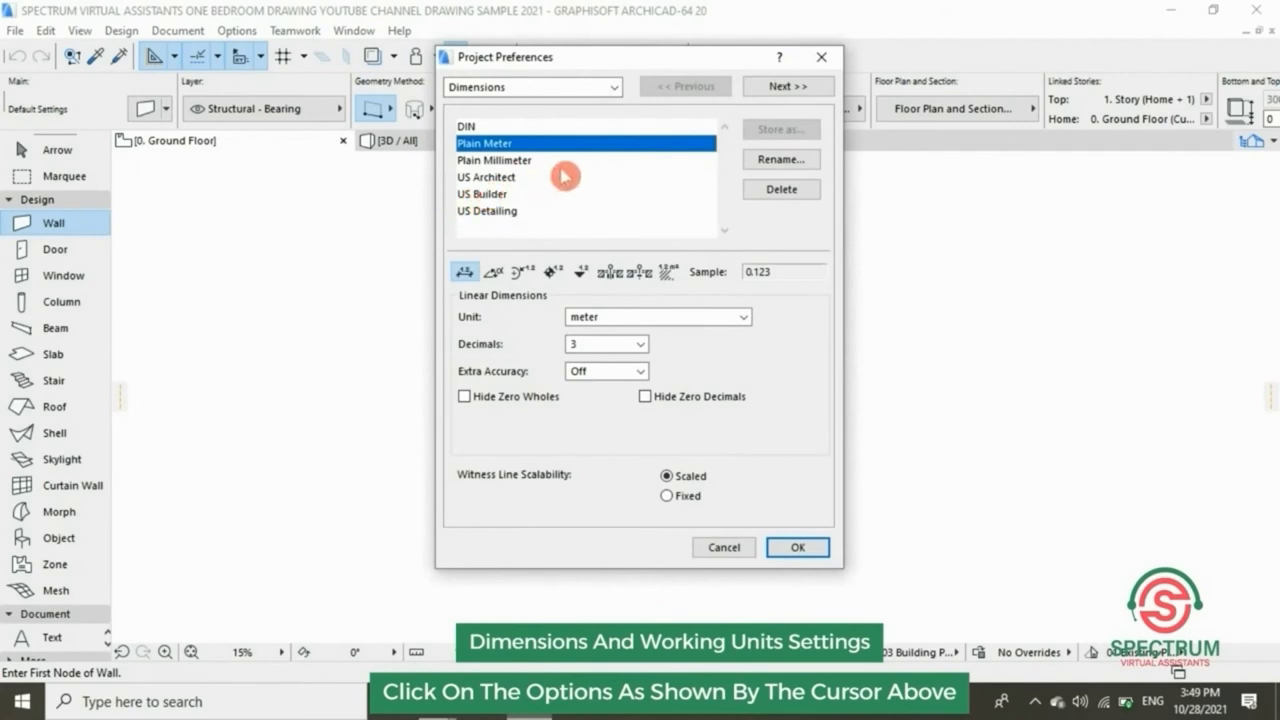
click(607, 92)
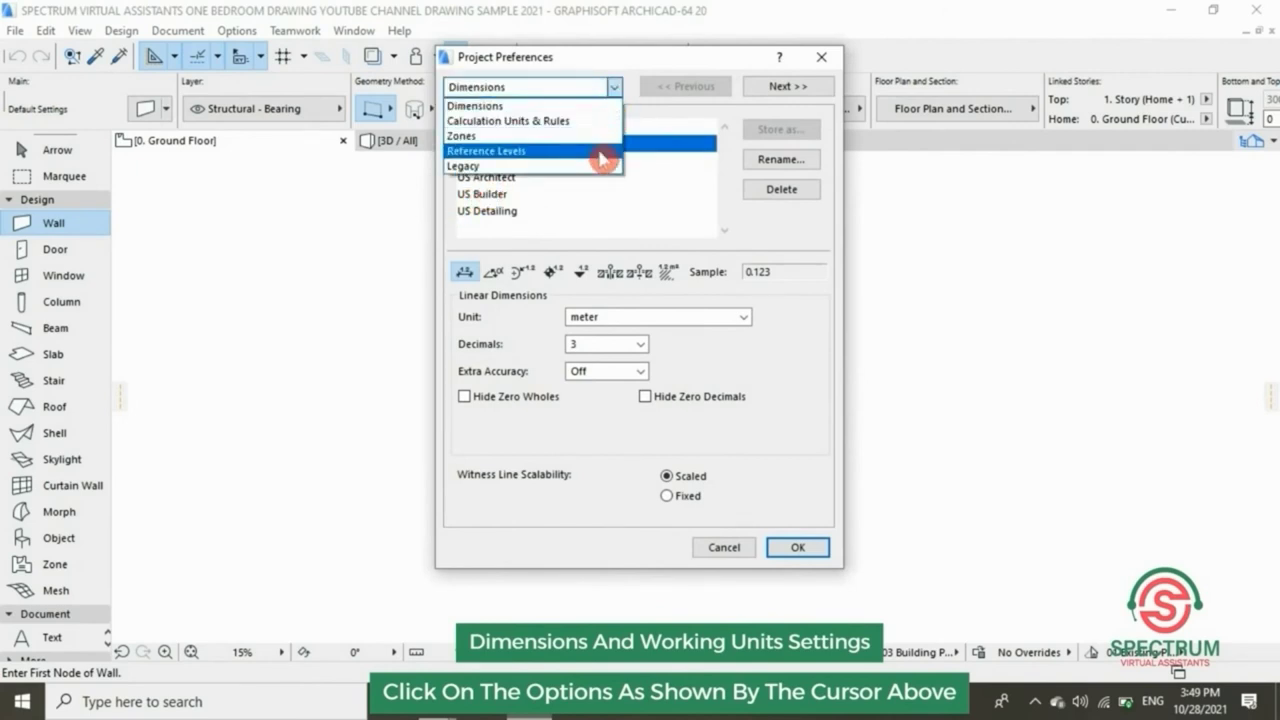
click(545, 107)
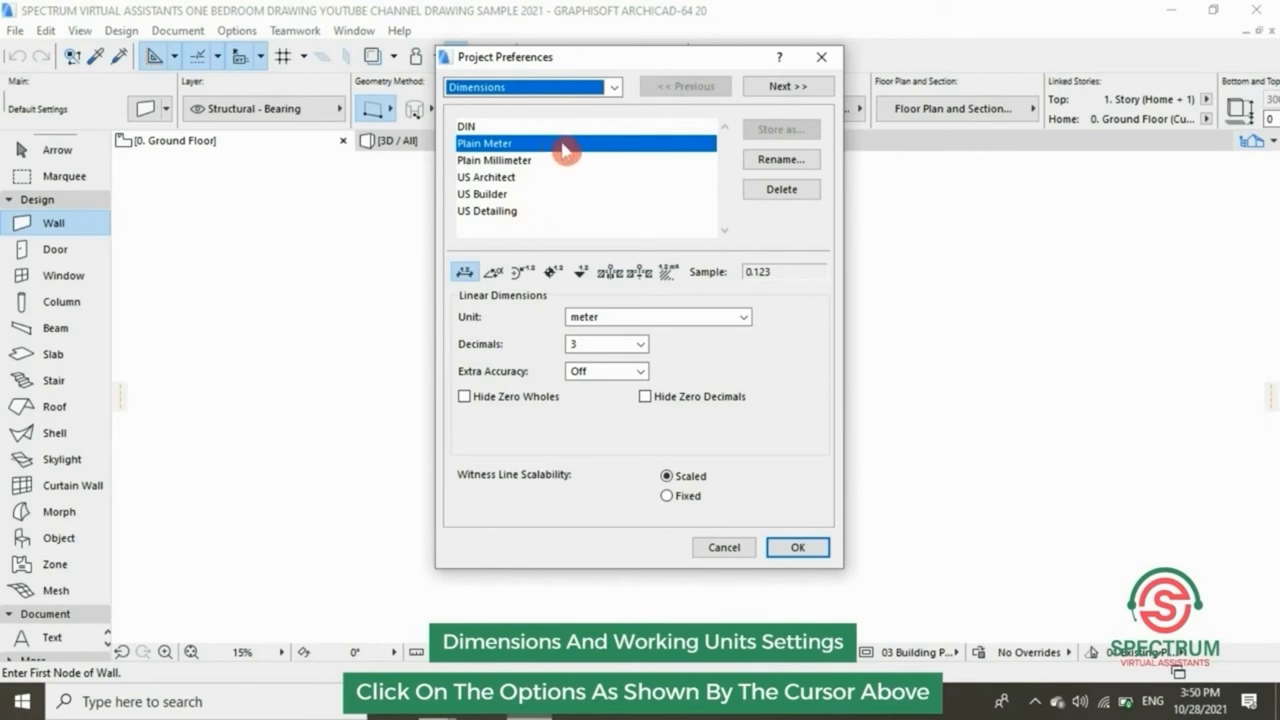
Set the linear dimension unit to millimeter with 0 decimals and apply the preferences.
click(744, 320)
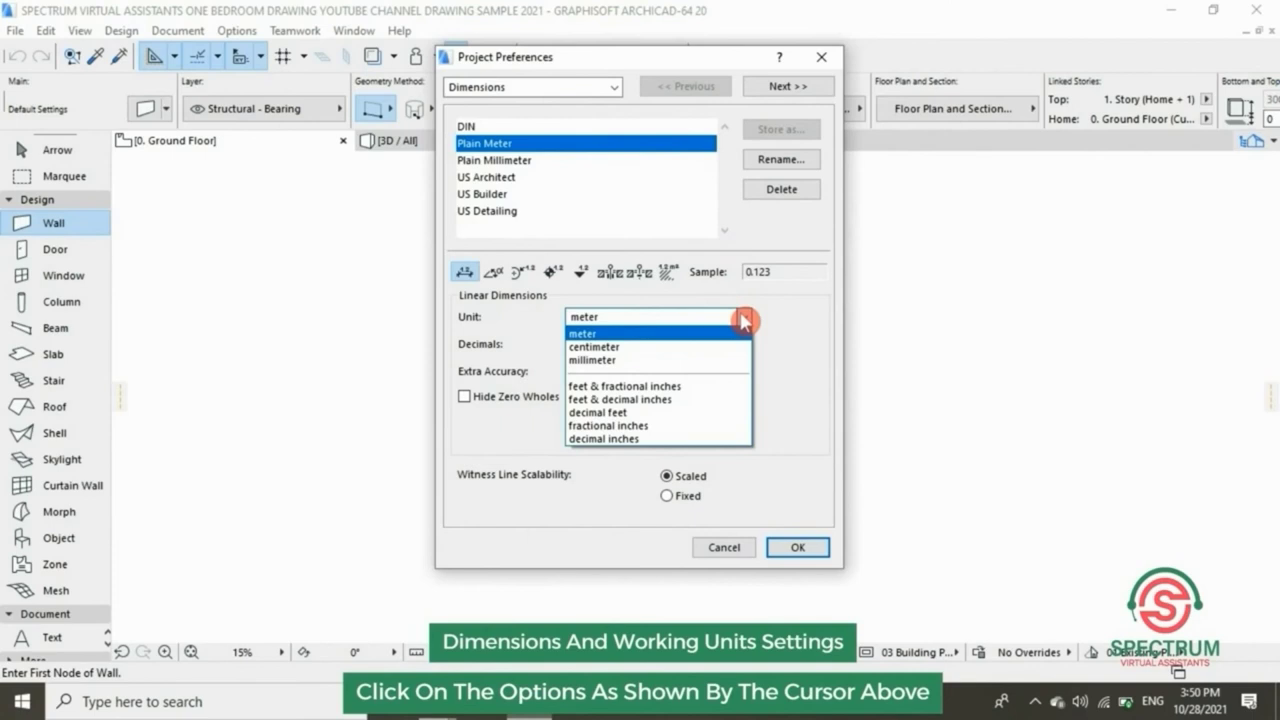
click(622, 360)
click(641, 346)
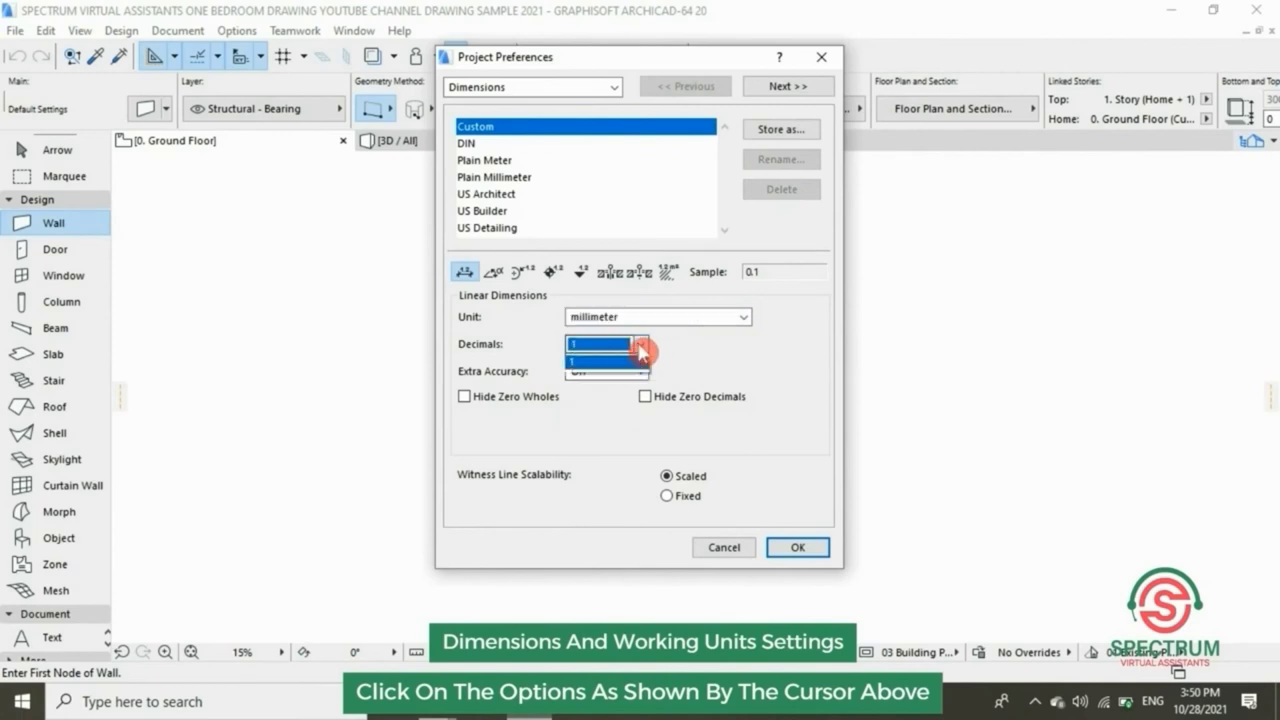
click(587, 360)
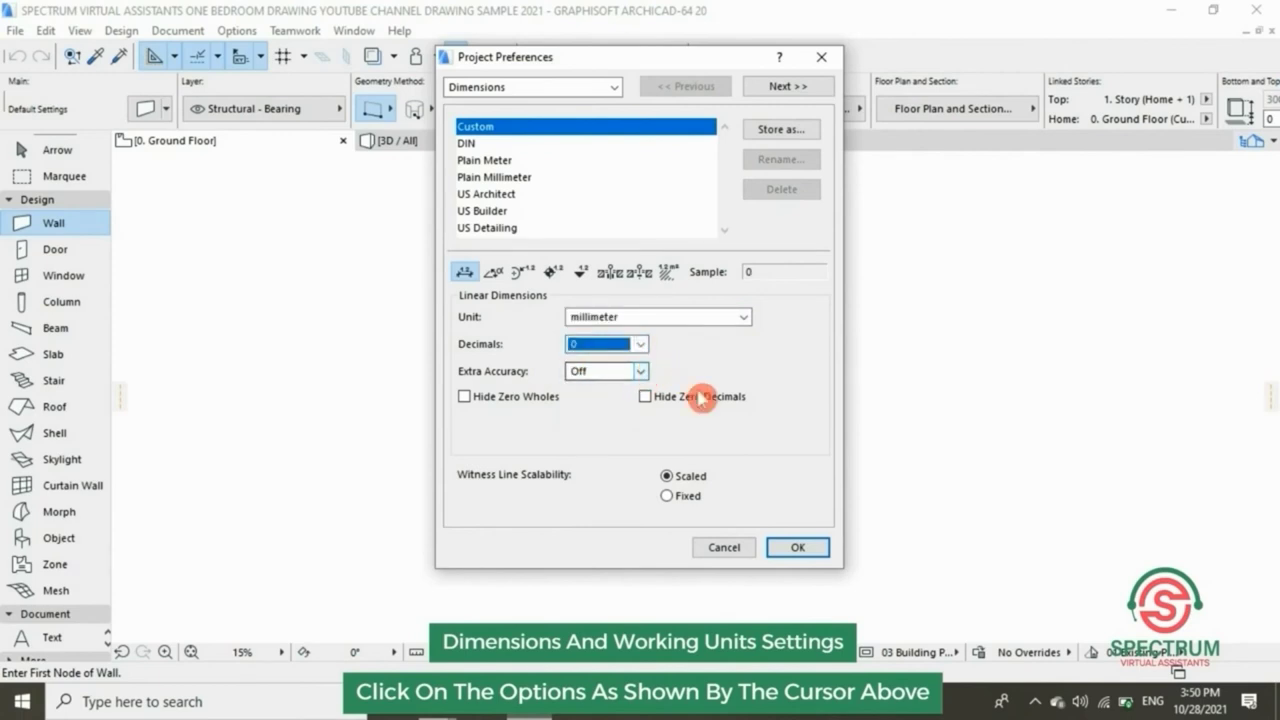
click(791, 548)
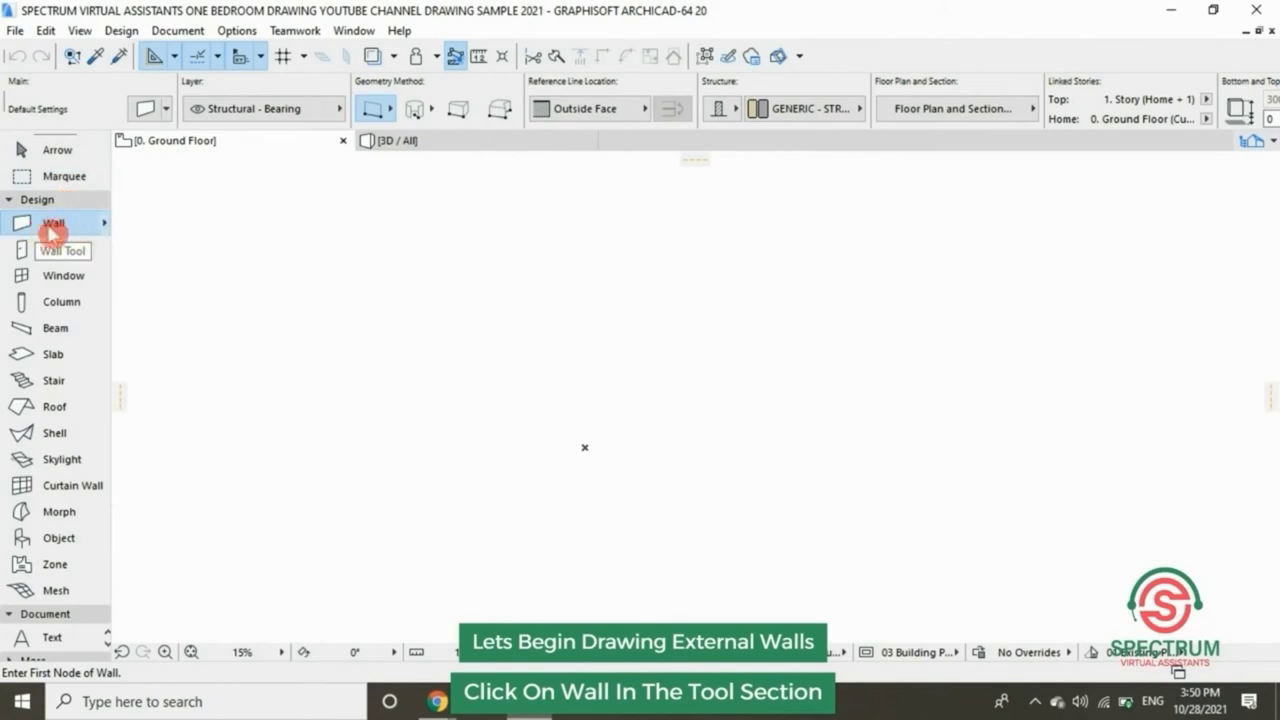
Accept the wall default settings and draw a 10000 mm horizontal external wall on the ground floor plan.
double_click(50, 228)
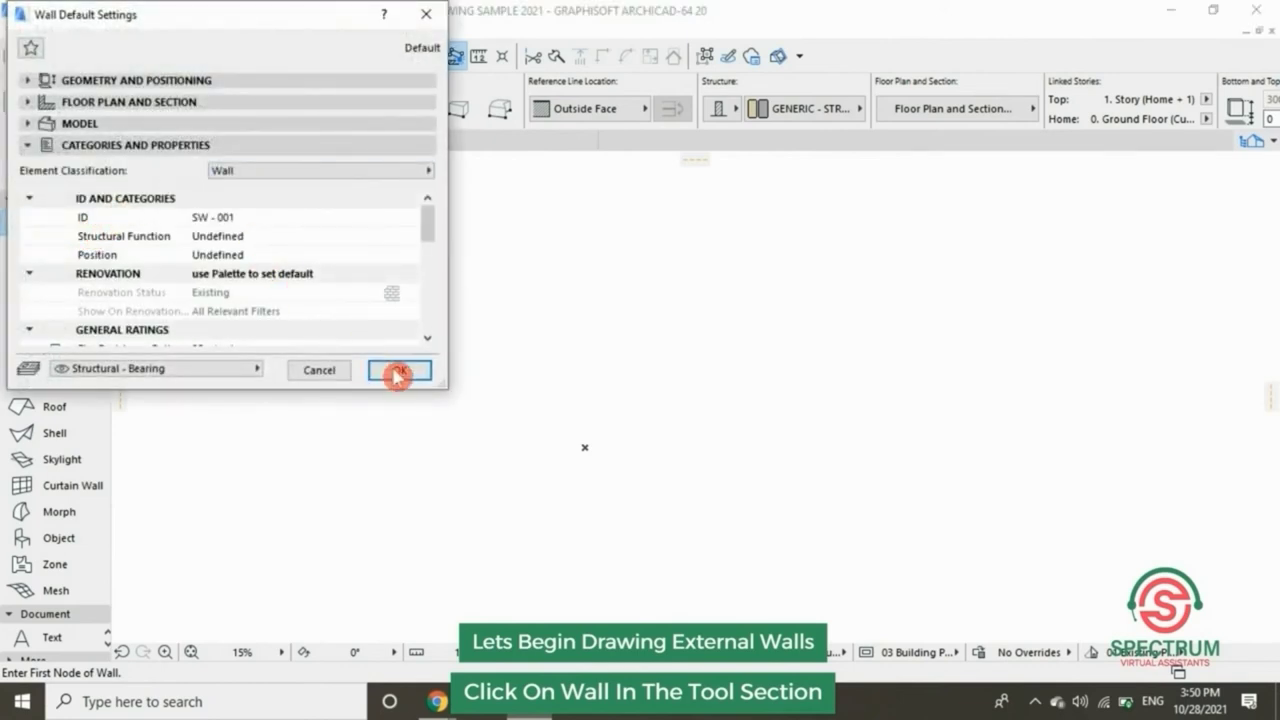
click(399, 372)
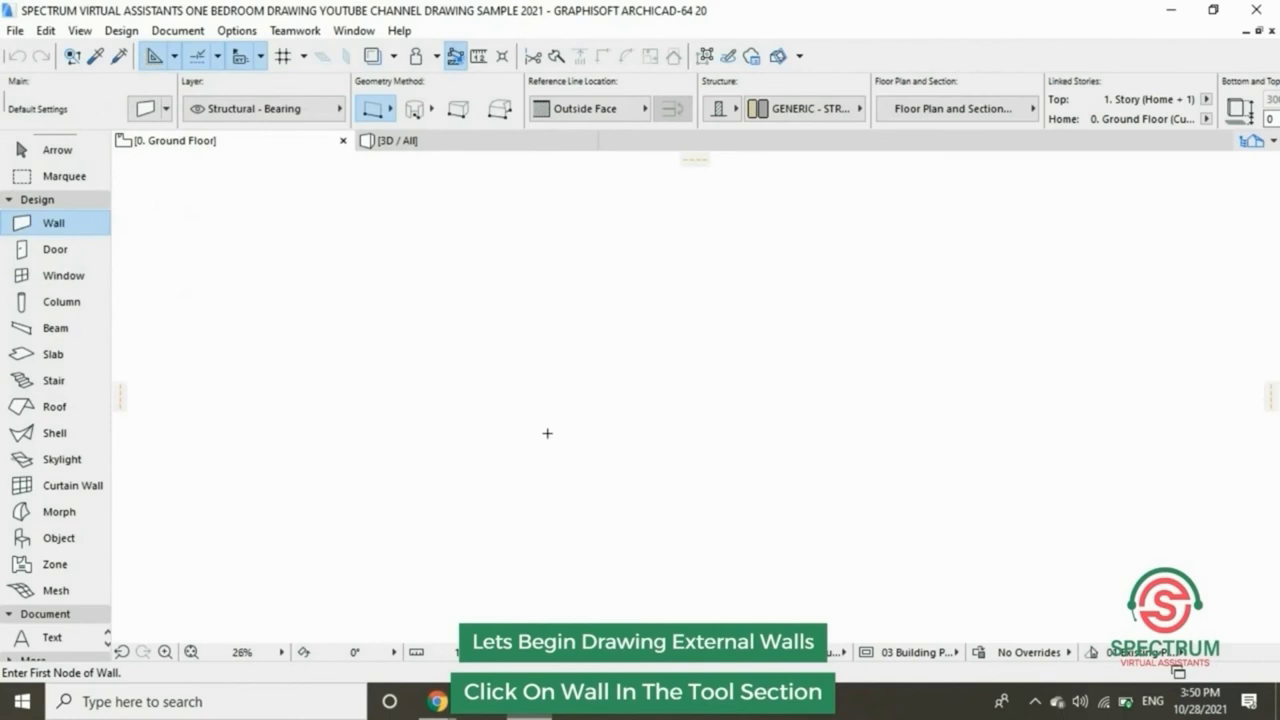
scroll(443, 386, up, 1)
click(430, 405)
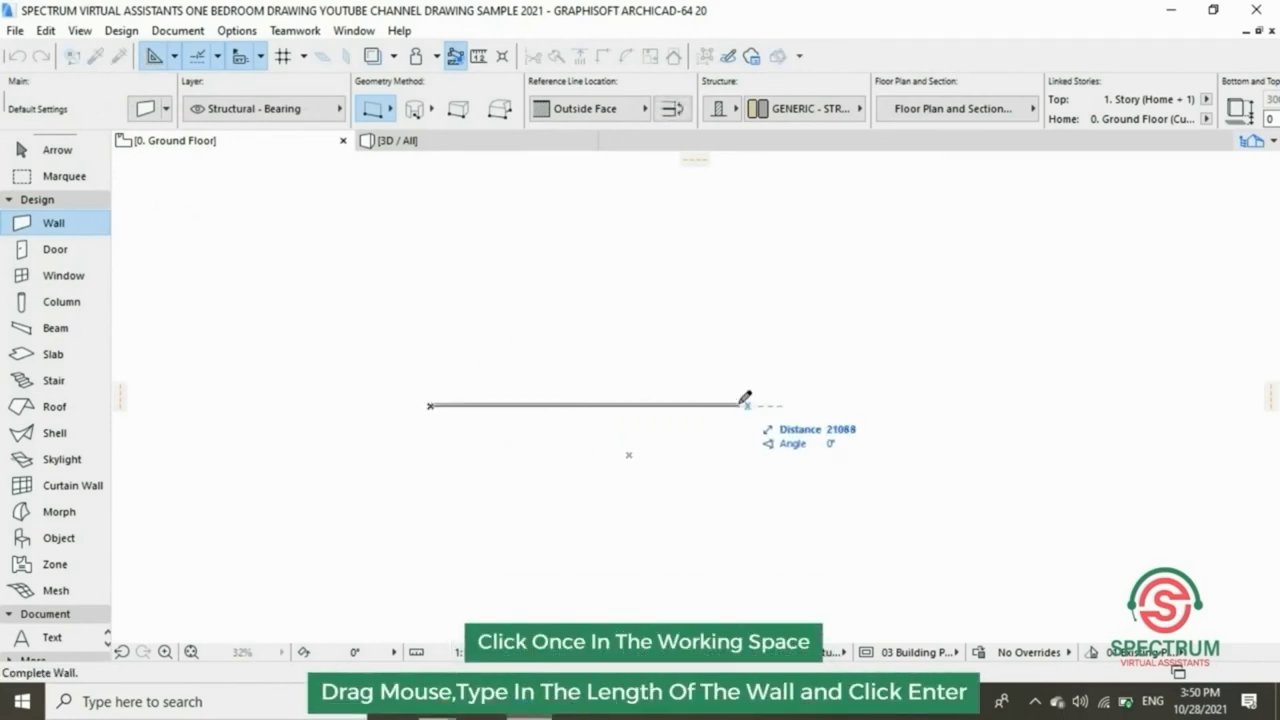
text(10000)
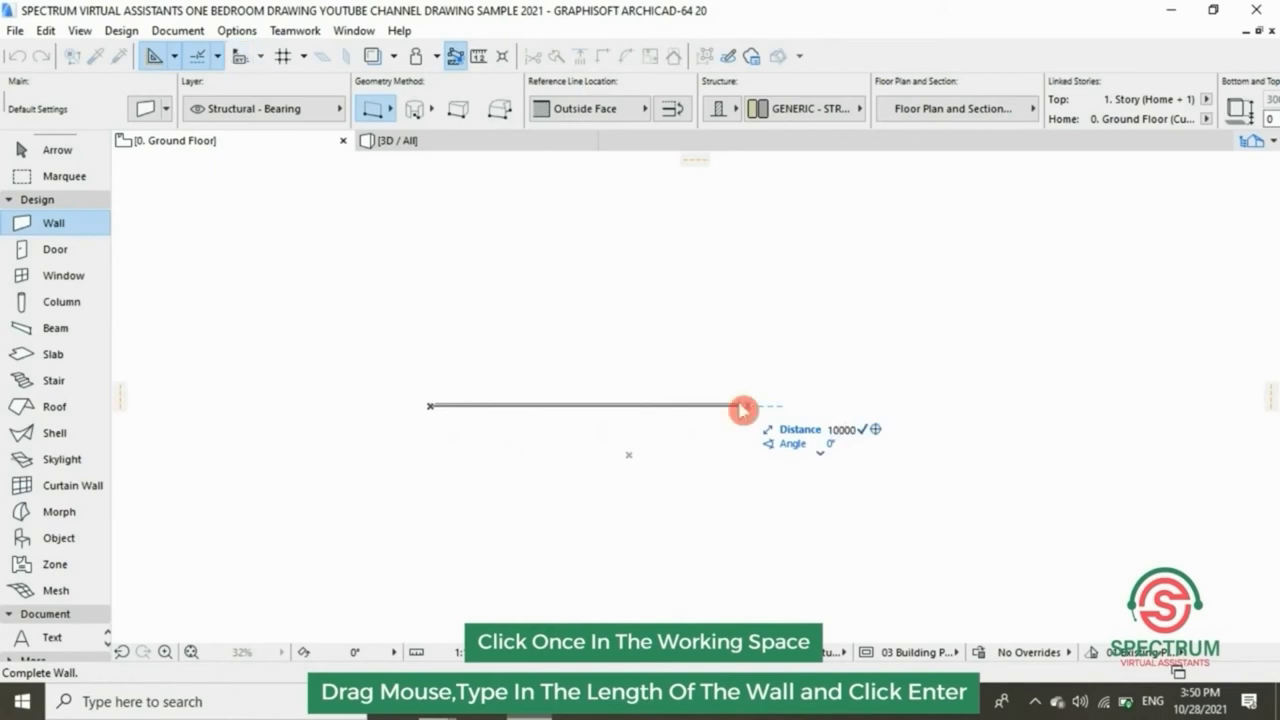
key(Return)
Draw a 10100 mm vertical wall upward from the right end of the horizontal wall.
scroll(400, 340, up, 5)
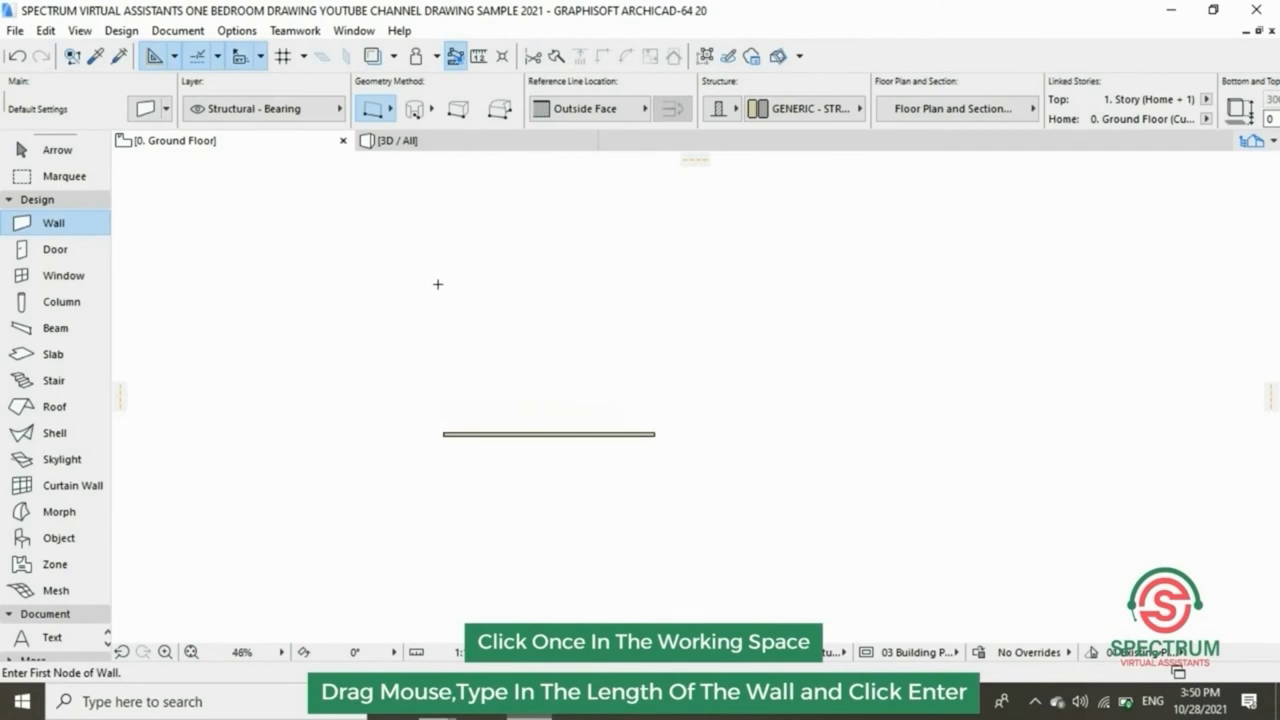
click(811, 543)
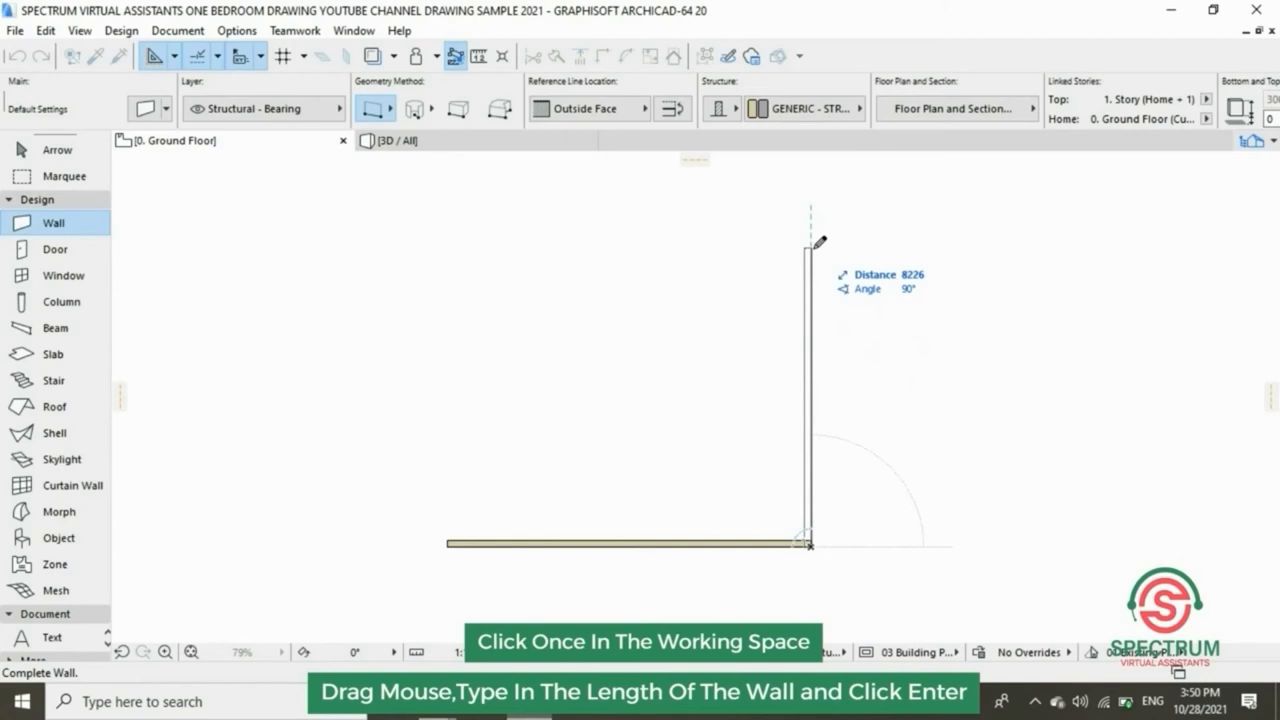
text(10)
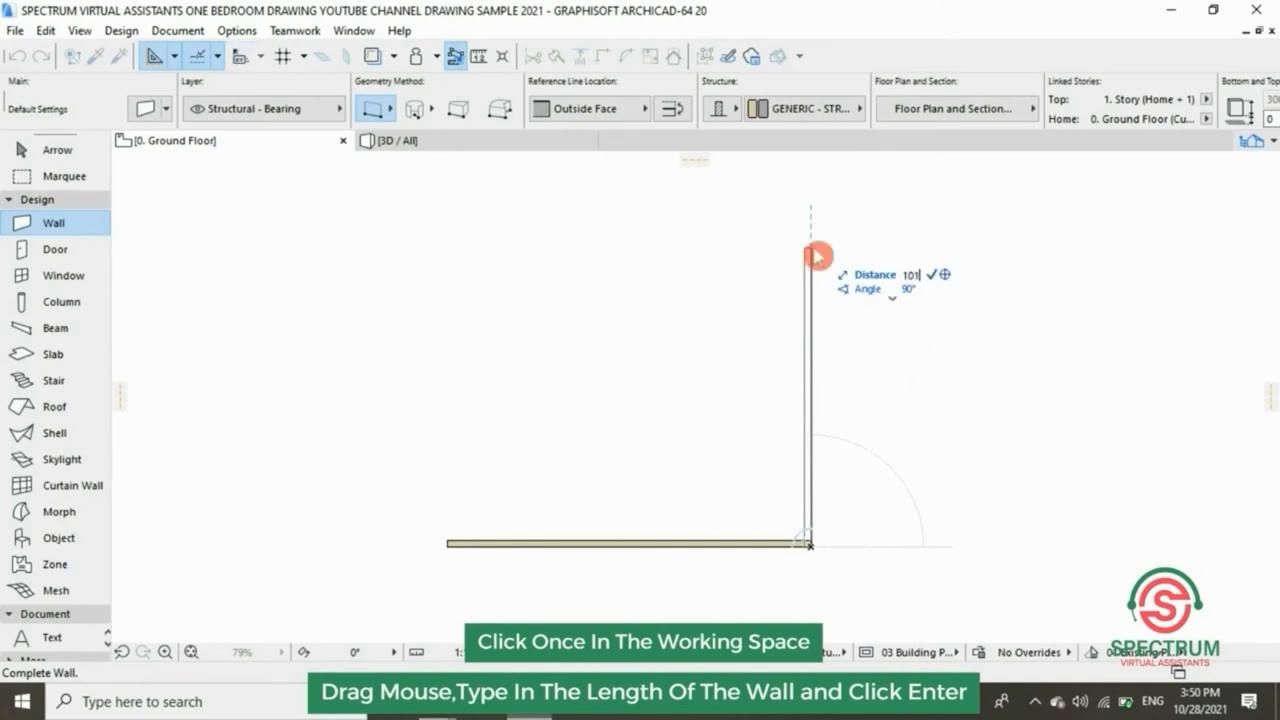
text(100)
key(Return)
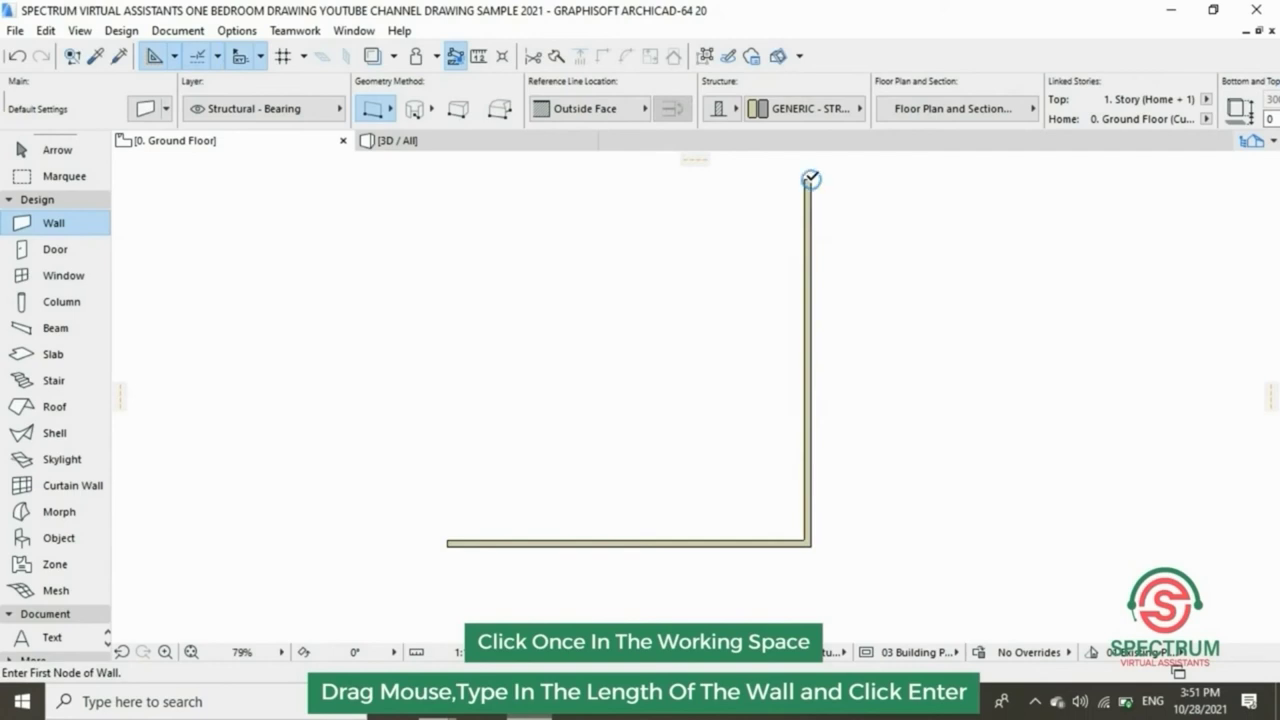
Draw a 4300 mm horizontal wall leftward from the upper end of the 10100 mm vertical wall.
click(810, 178)
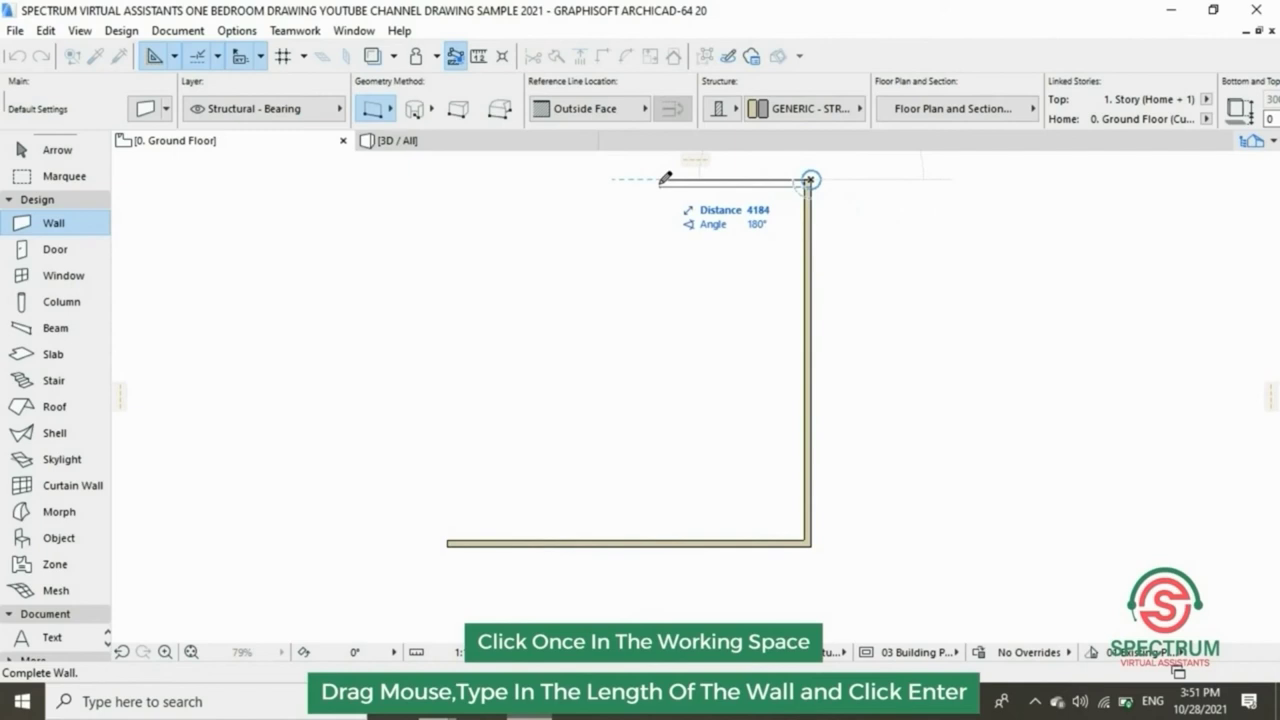
text(4)
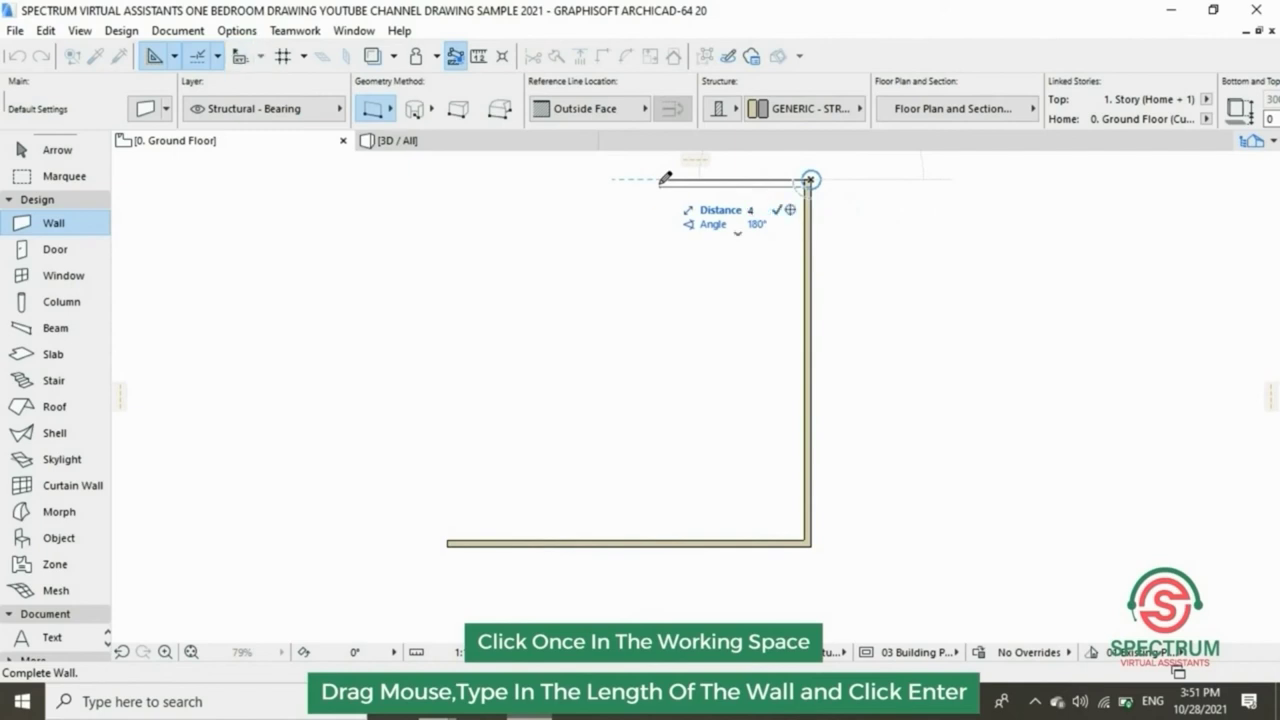
text(30)
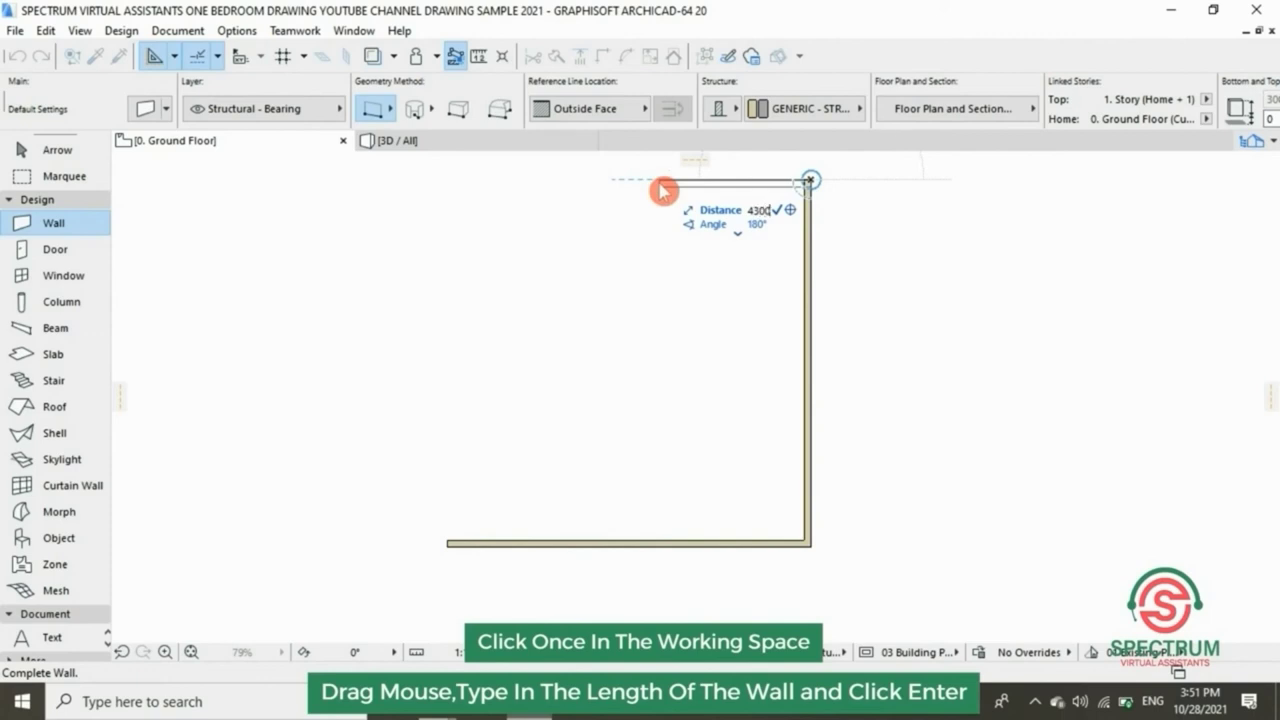
text(0)
key(Return)
Draw a 1000 mm vertical wall downward from the left end of the 4300 mm wall.
click(657, 178)
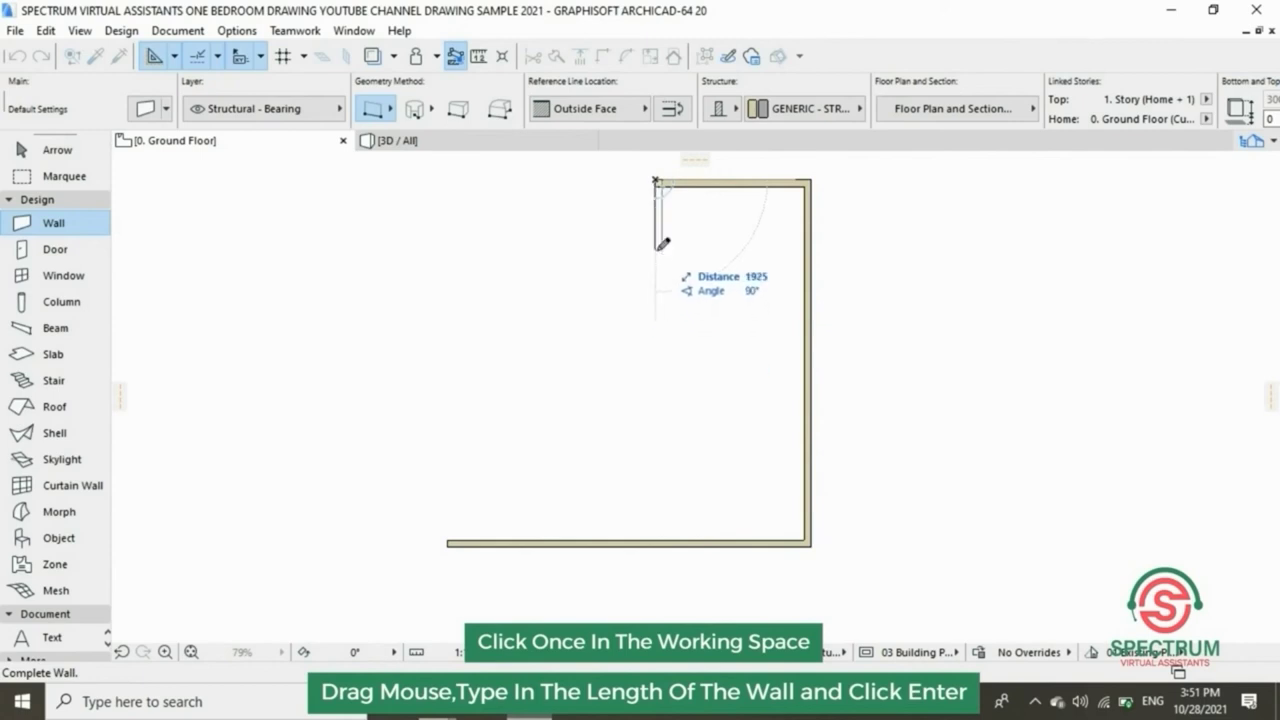
text(100)
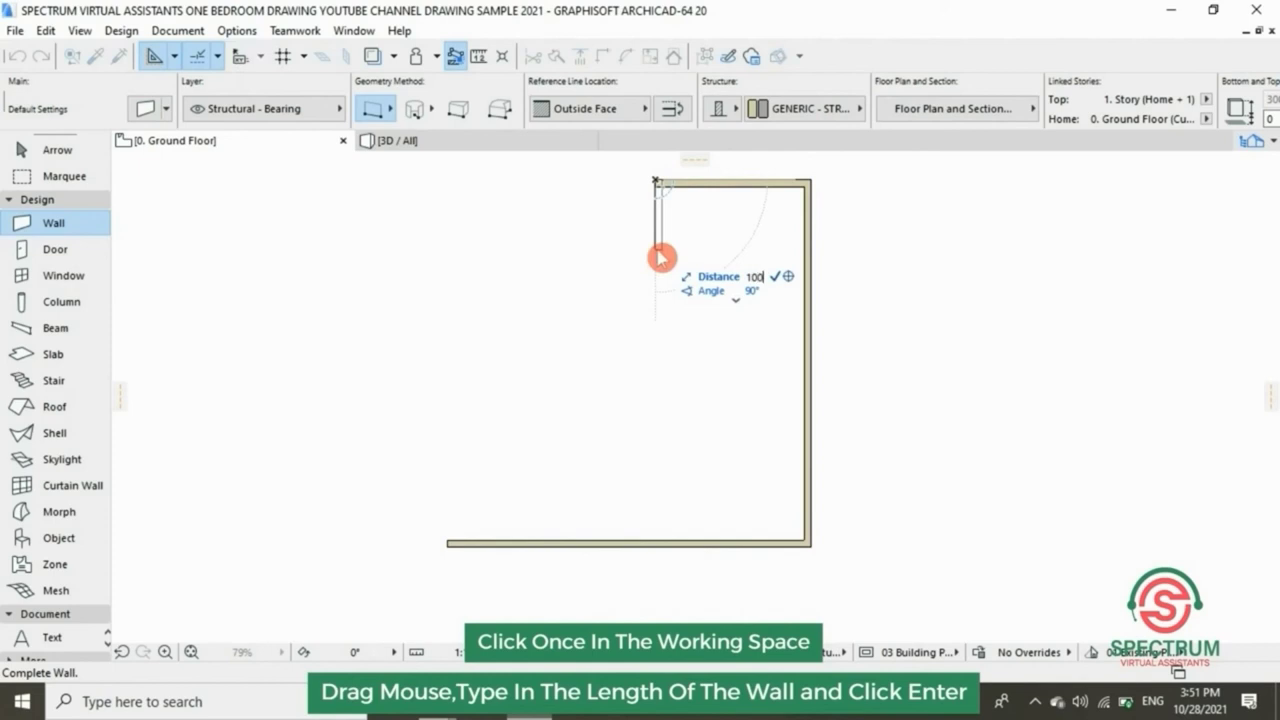
text(0)
key(Return)
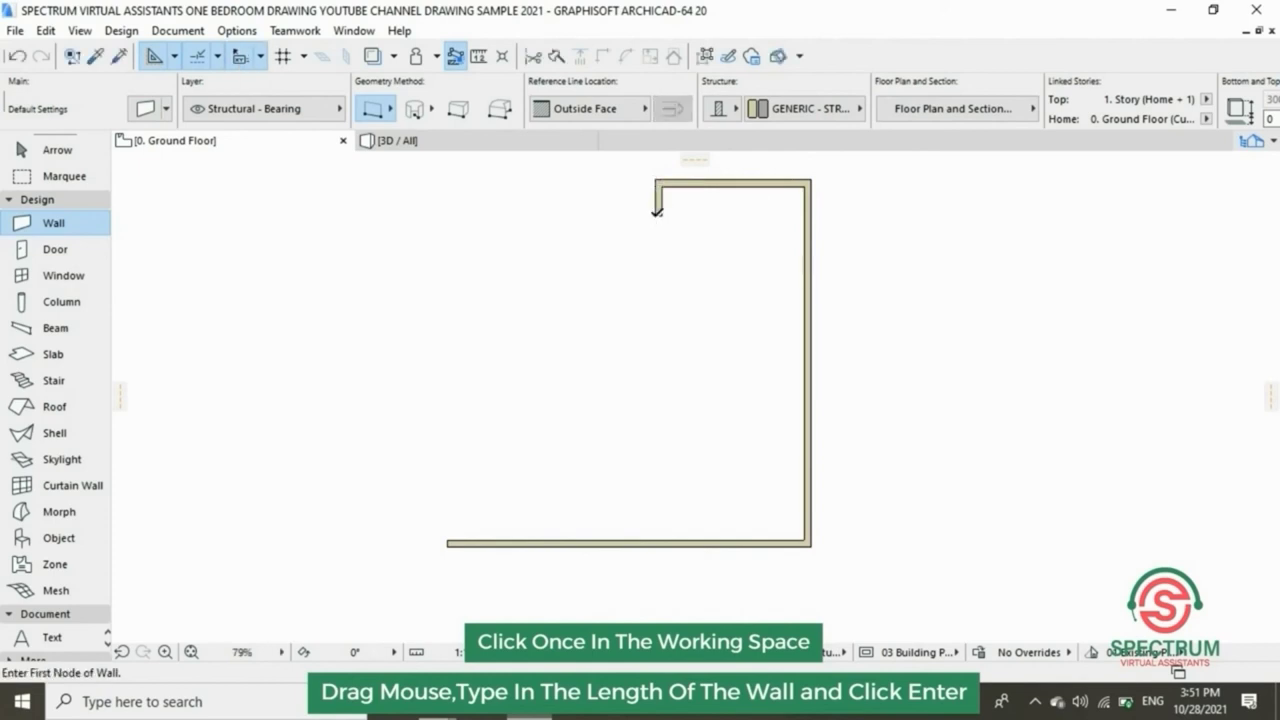
Draw a 5200 mm horizontal wall leftward from the lower end of the short 1000 mm wall.
click(663, 214)
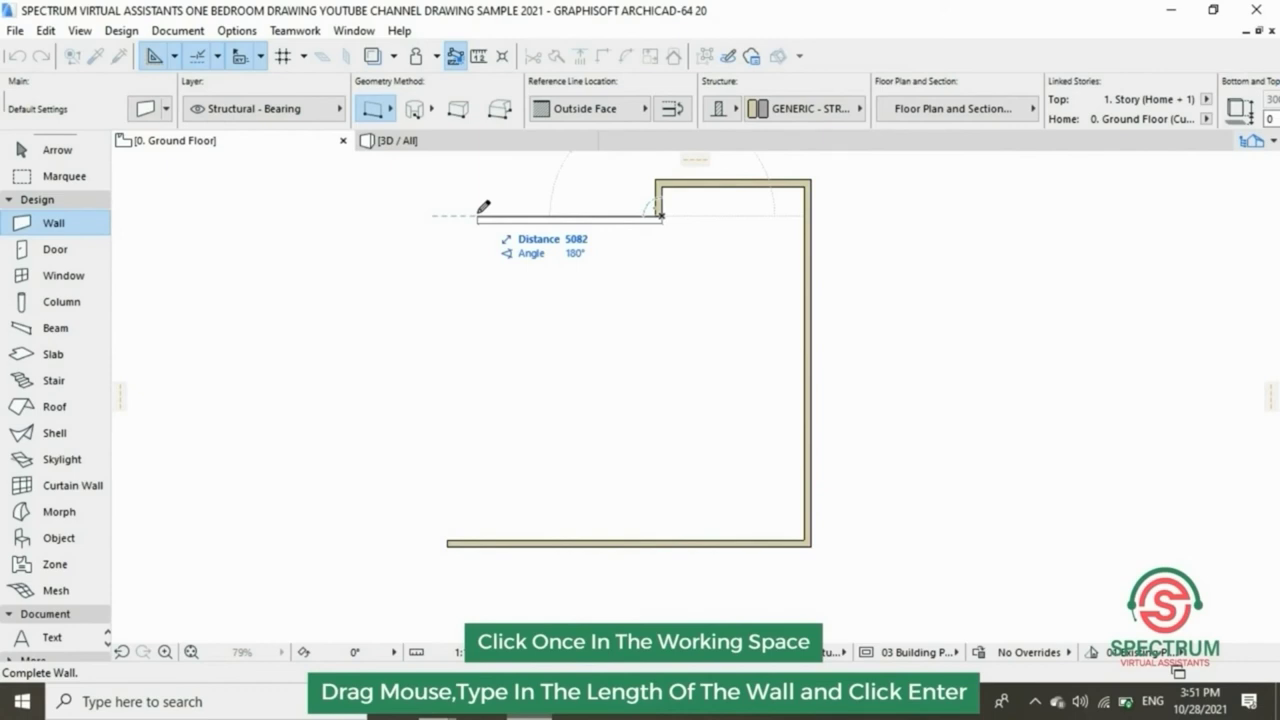
text(5200)
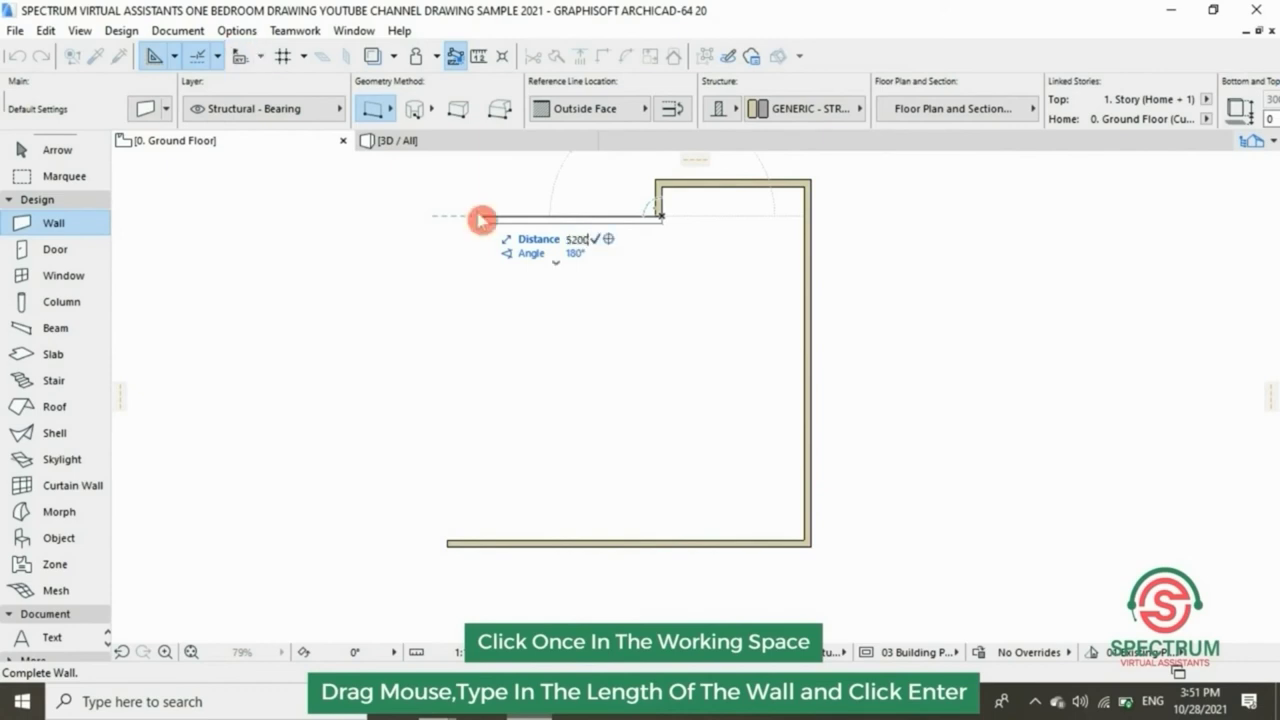
click(481, 220)
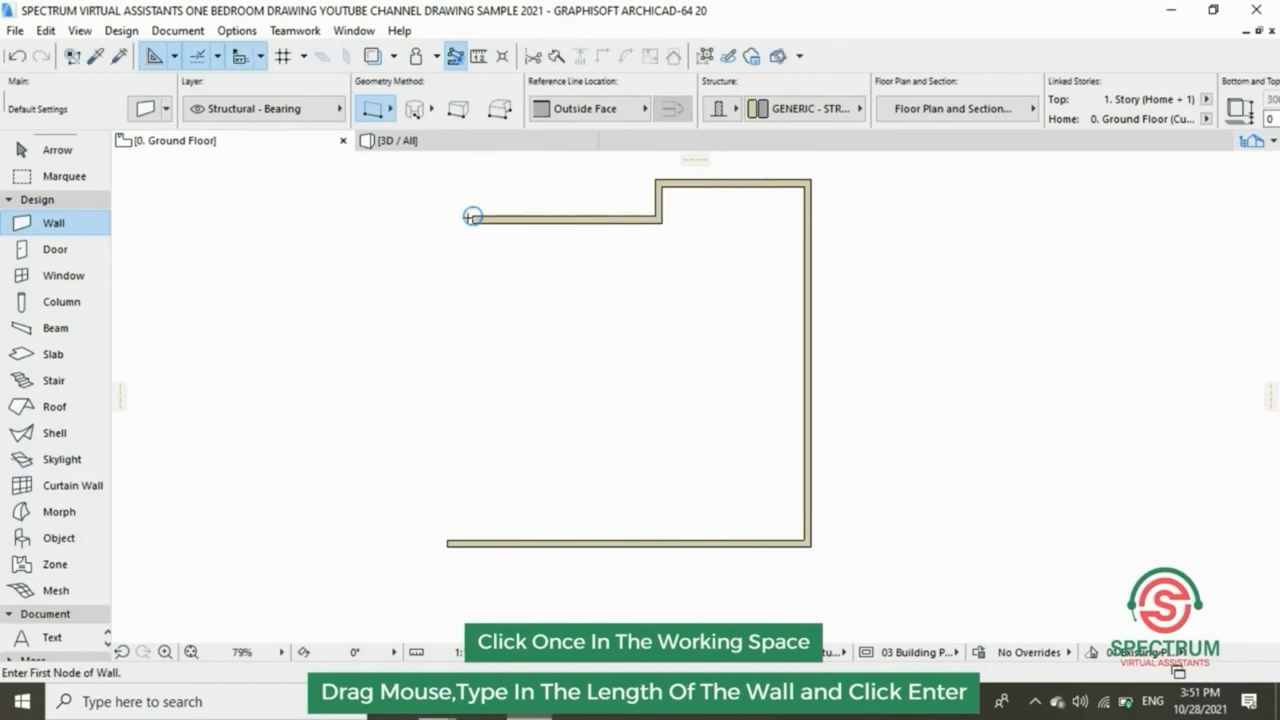
Draw a 4400 mm vertical wall upward from the left end of the 10000 mm bottom wall.
click(449, 543)
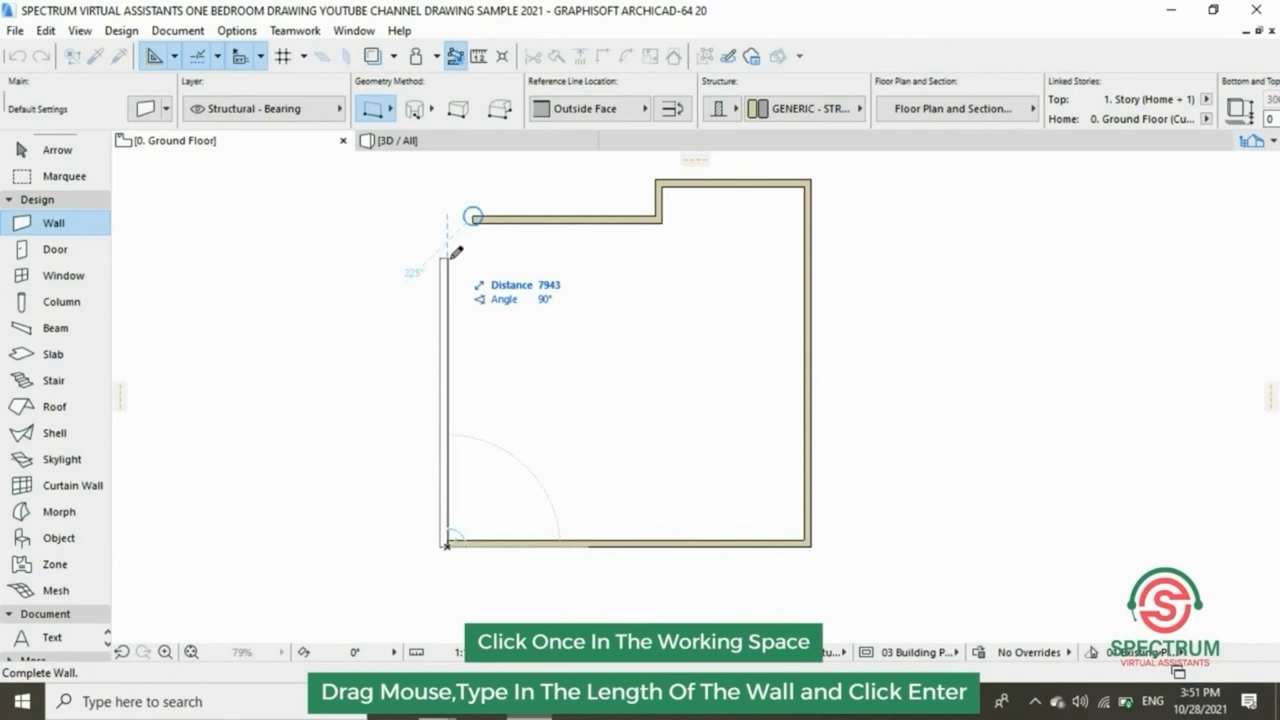
text(4)
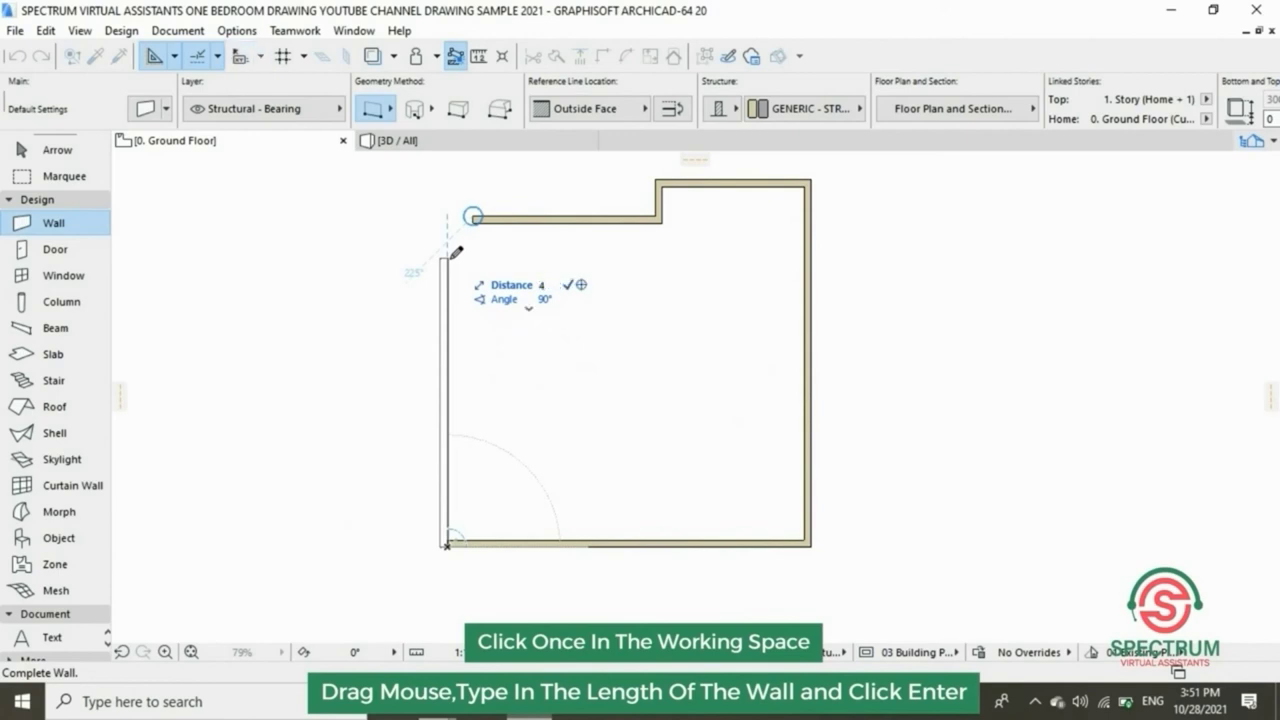
text(400)
key(Return)
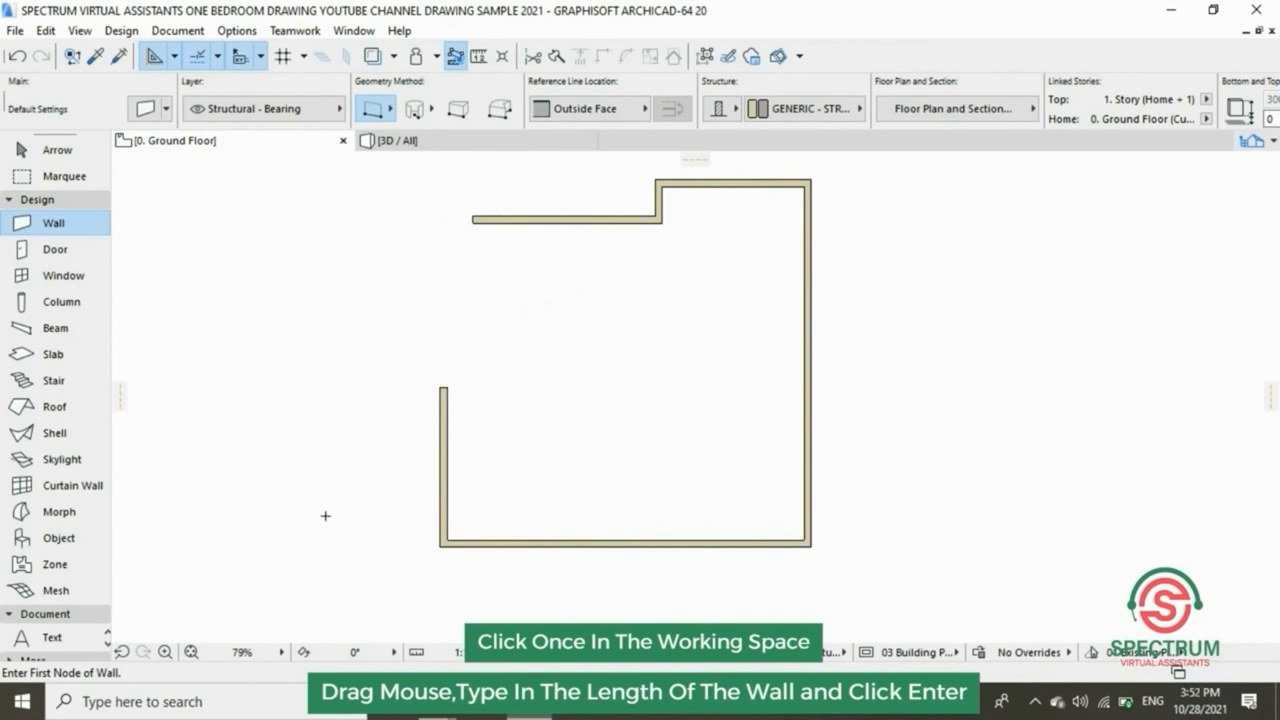
Draw a 1000 mm horizontal wall leftward from the upper end of the 4400 mm wall.
click(445, 388)
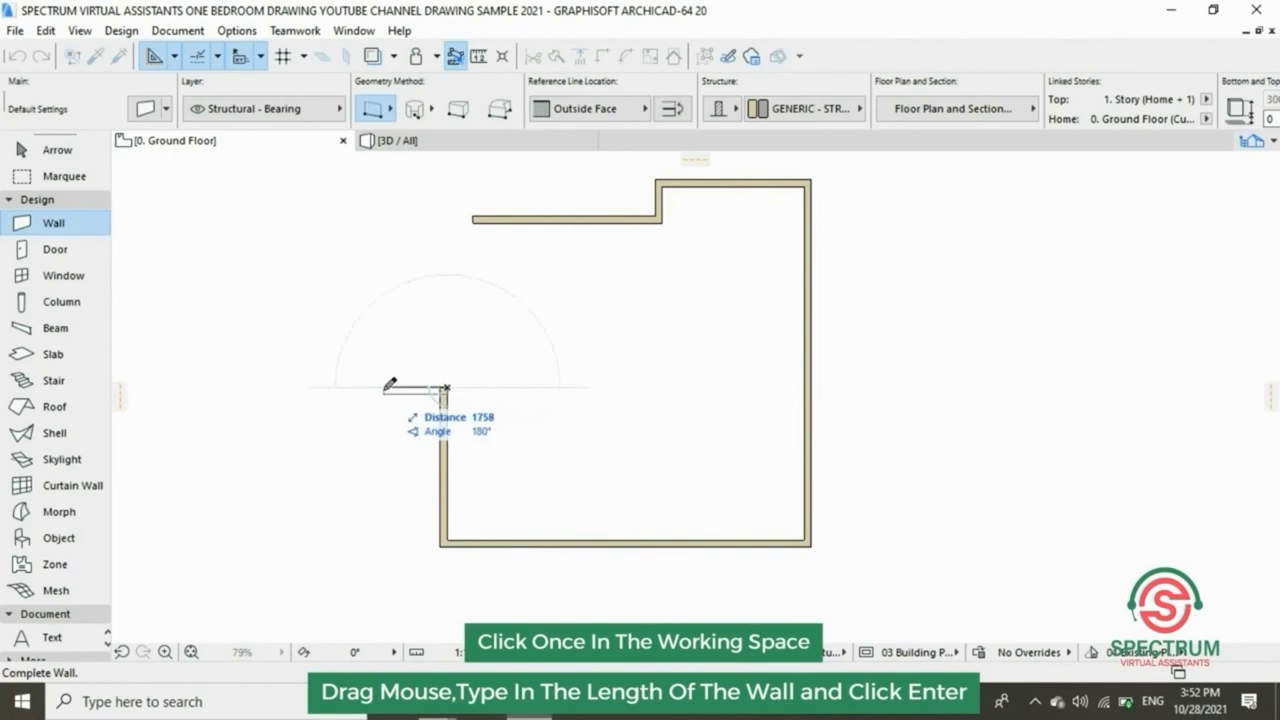
text(10)
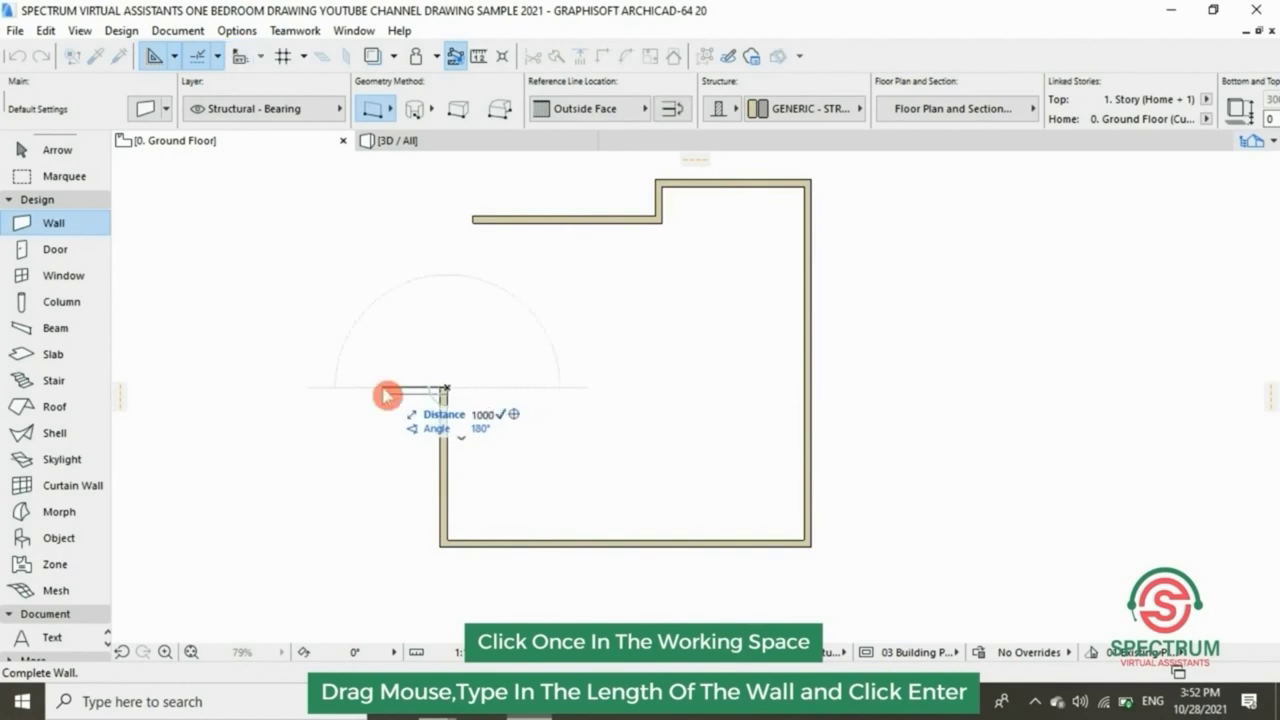
text(00)
key(Return)
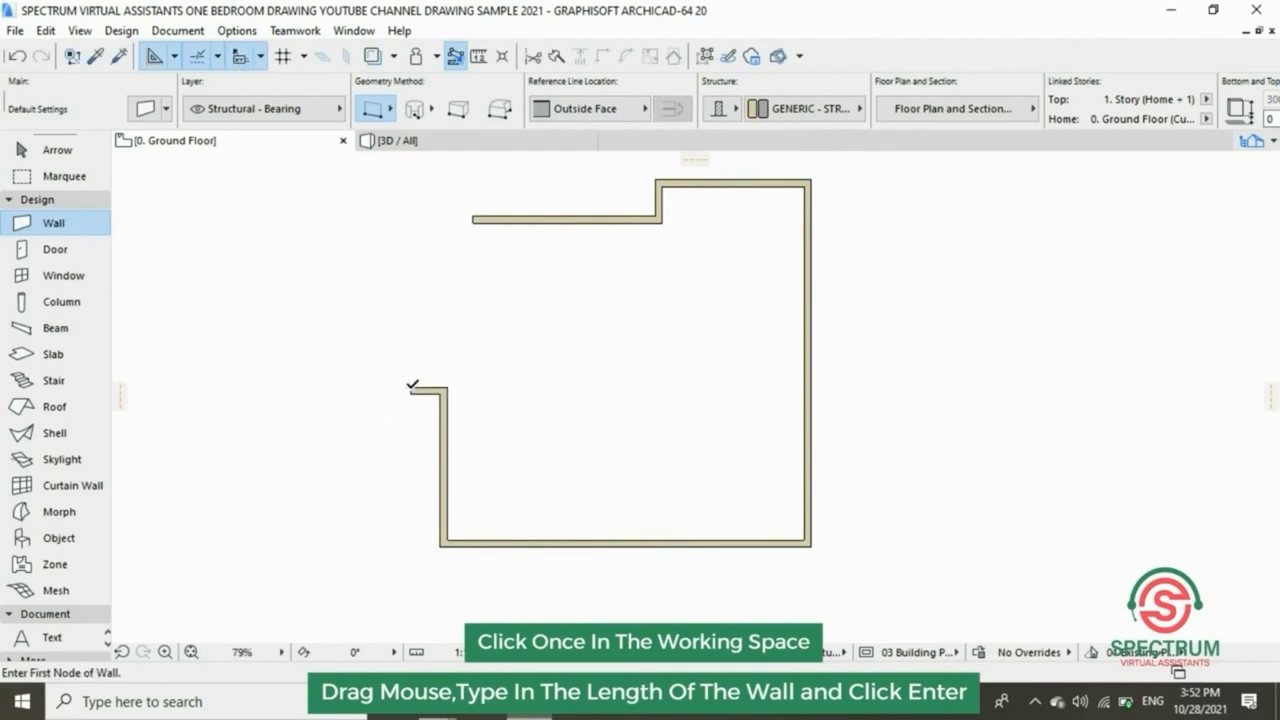
Draw a 200 mm wall segment at the left end of the 1000 mm horizontal wall and a 5700 mm vertical wall upward from its lower corner.
click(411, 387)
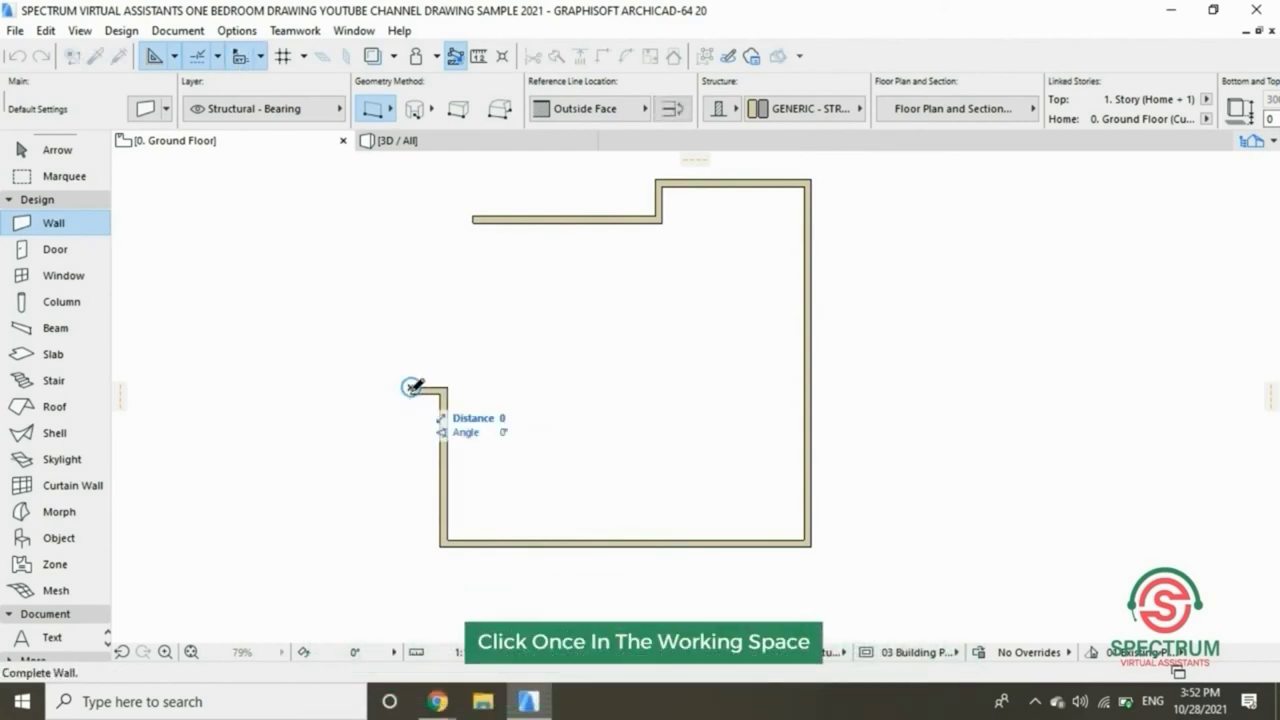
text(200)
key(Return)
click(412, 381)
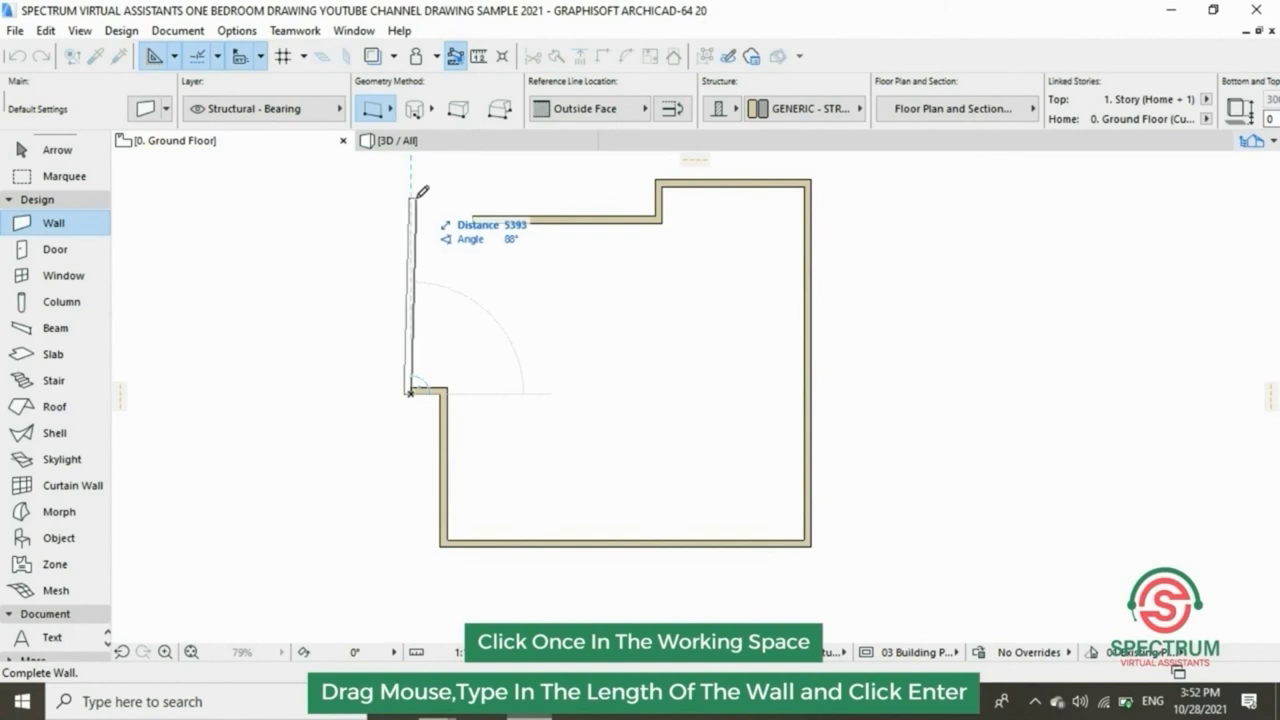
text(5700)
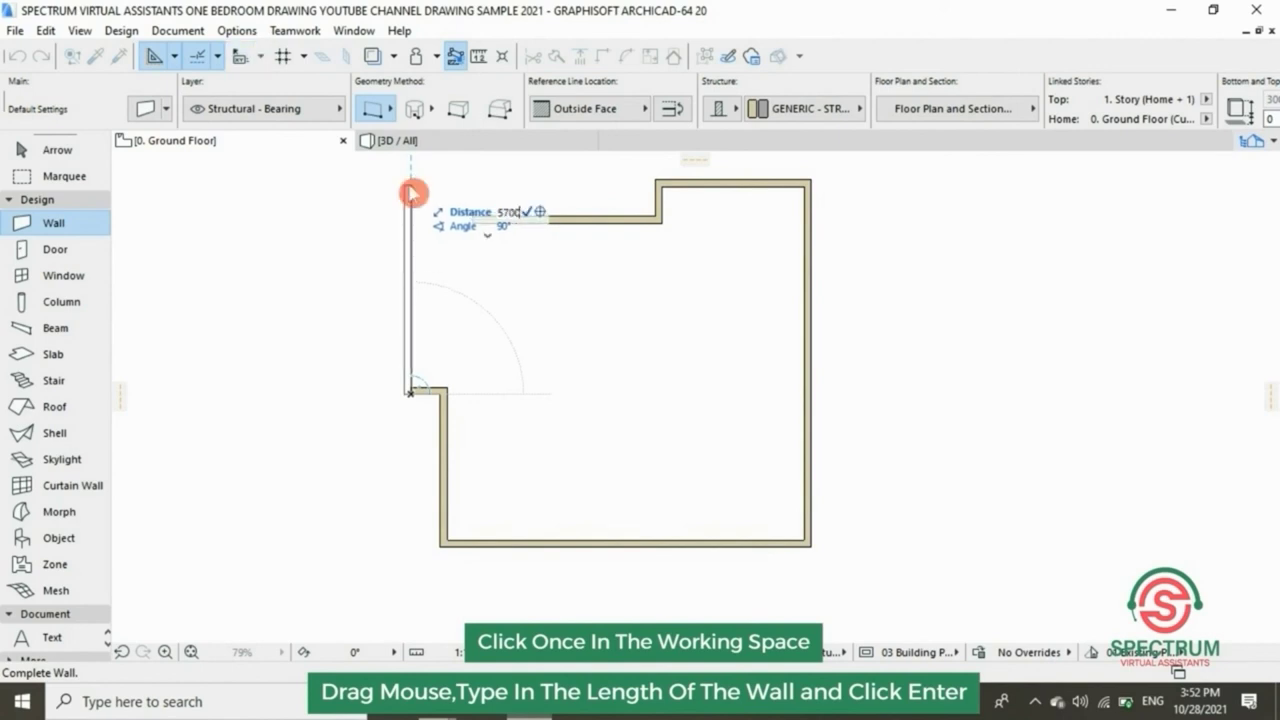
key(Return)
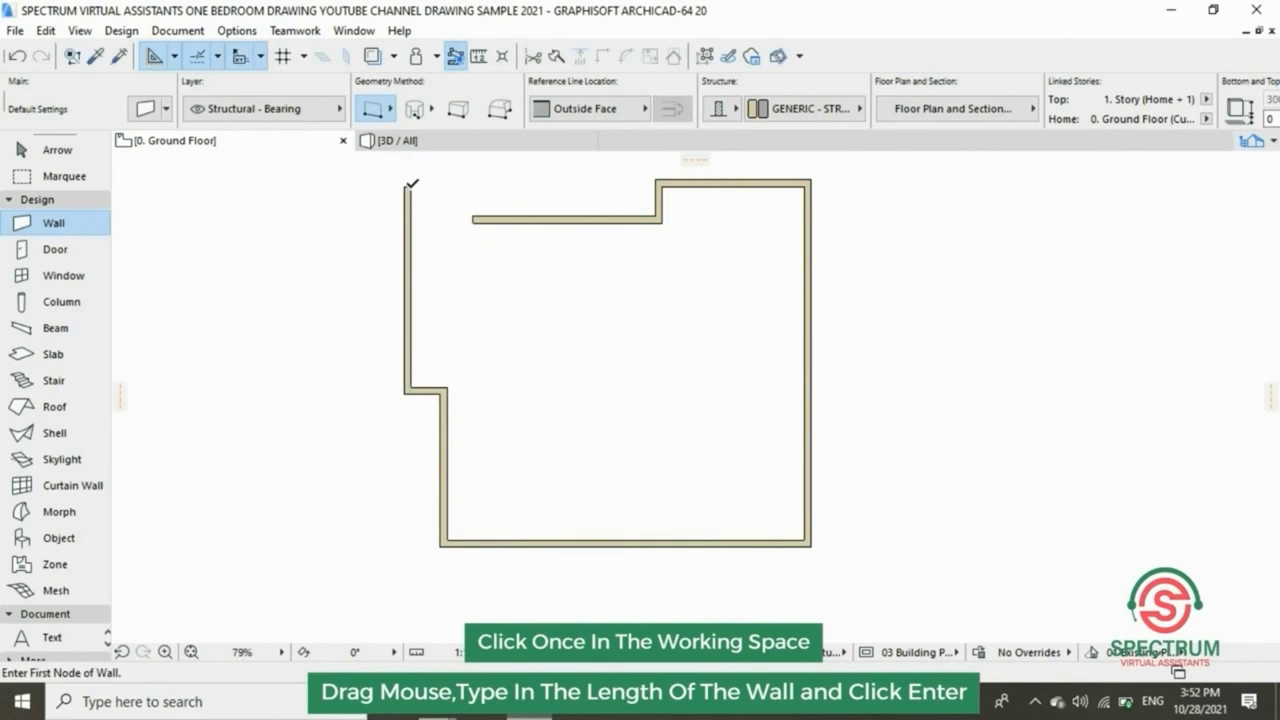
key(Escape)
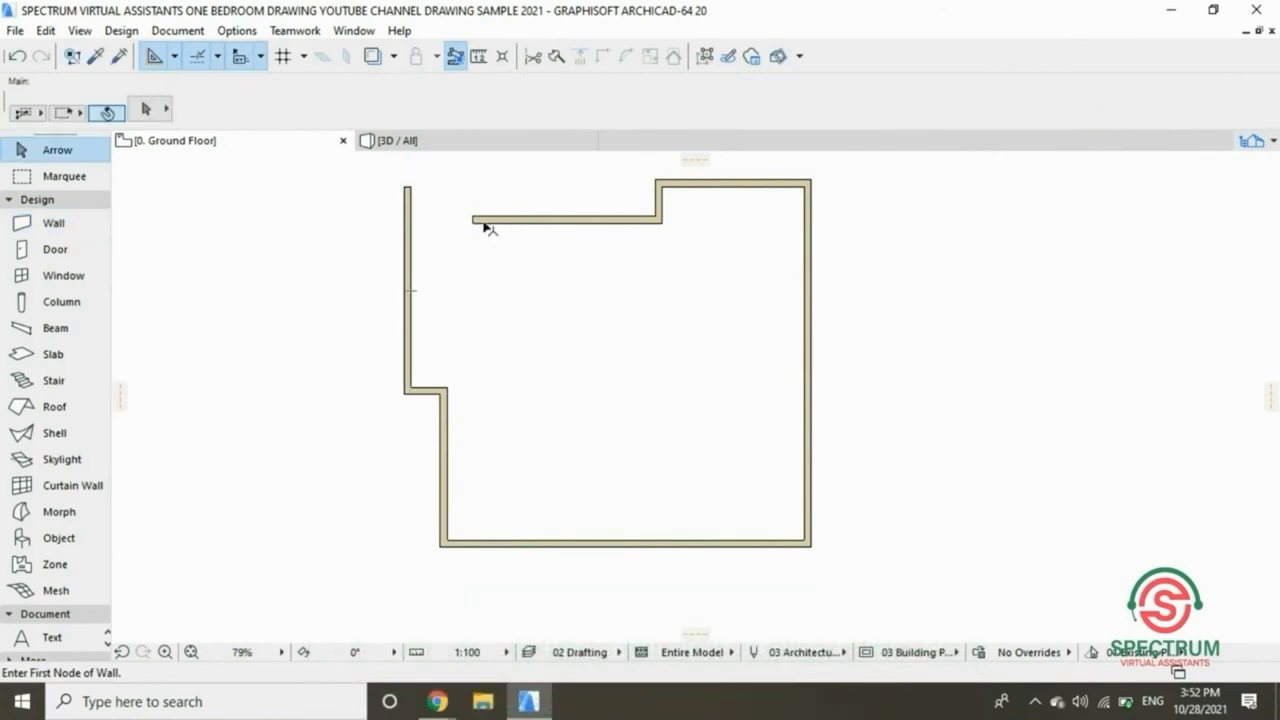
Stretch the free end of the upper 5200 mm horizontal wall leftward until it crosses past the 5700 mm vertical wall.
scroll(470, 250, up, 2)
click(487, 268)
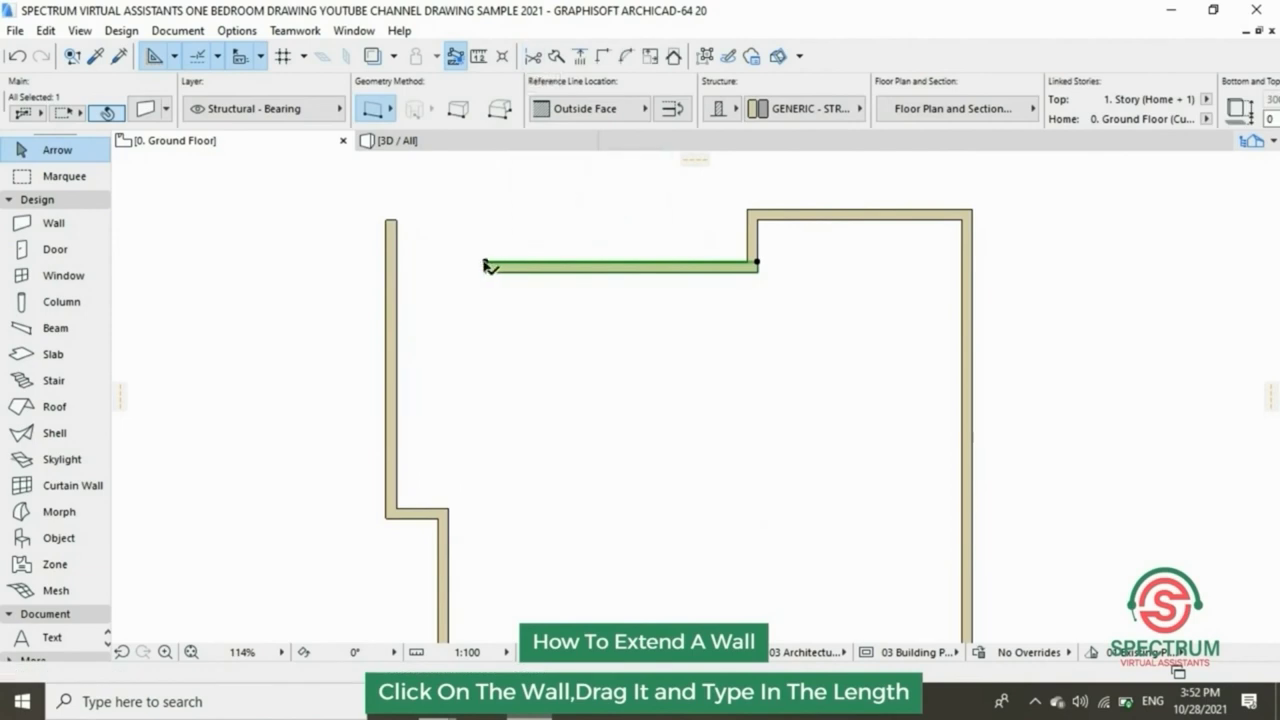
click(487, 263)
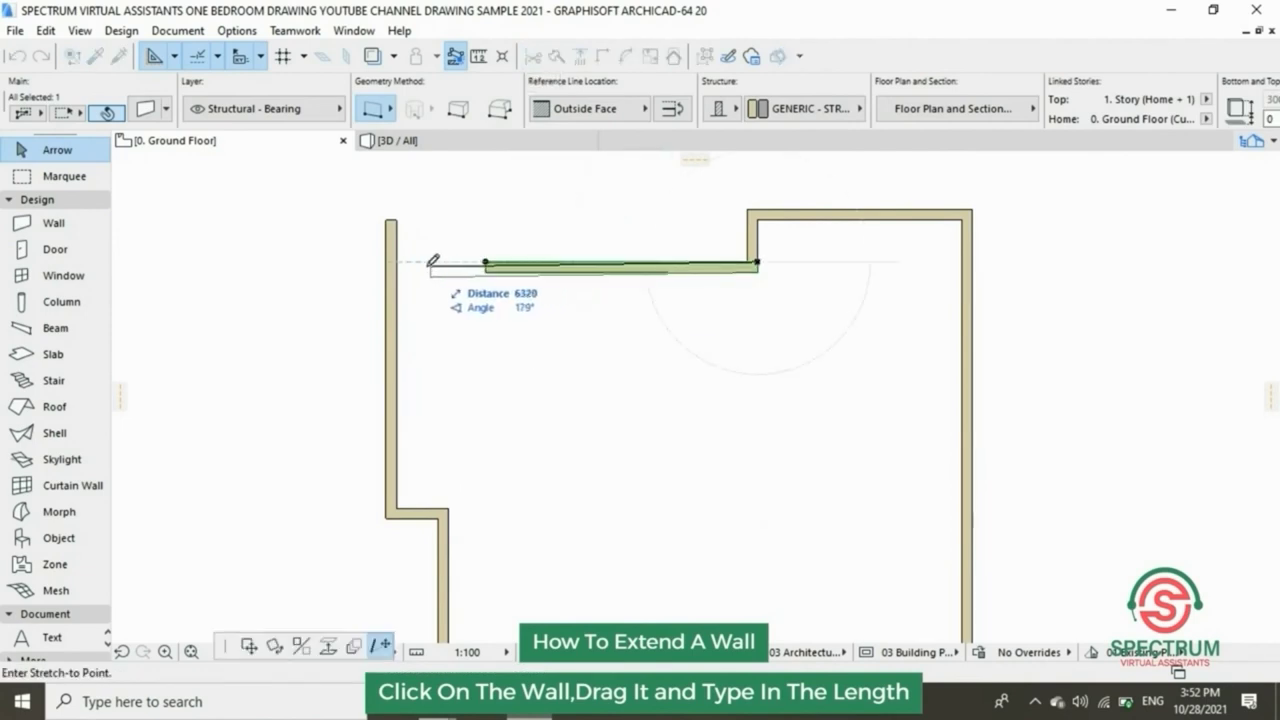
click(296, 264)
click(306, 207)
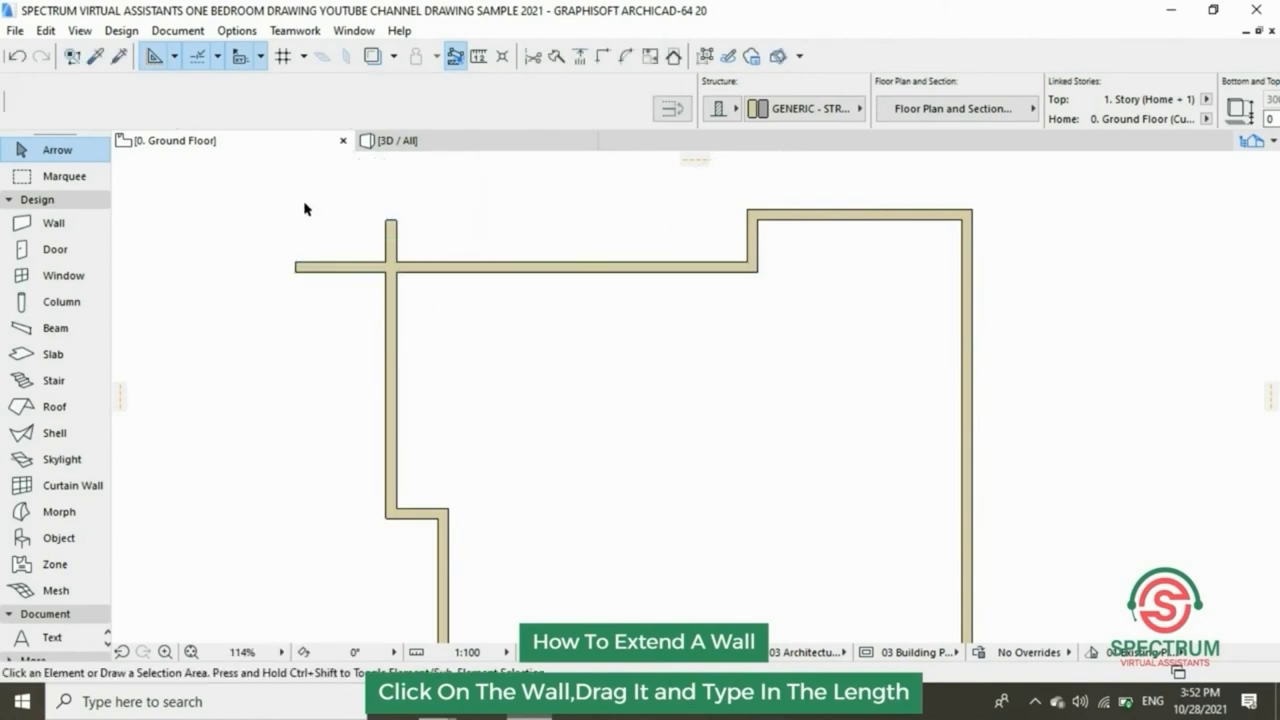
Trim off the part of the left vertical wall that projects above the upper horizontal wall.
click(395, 237)
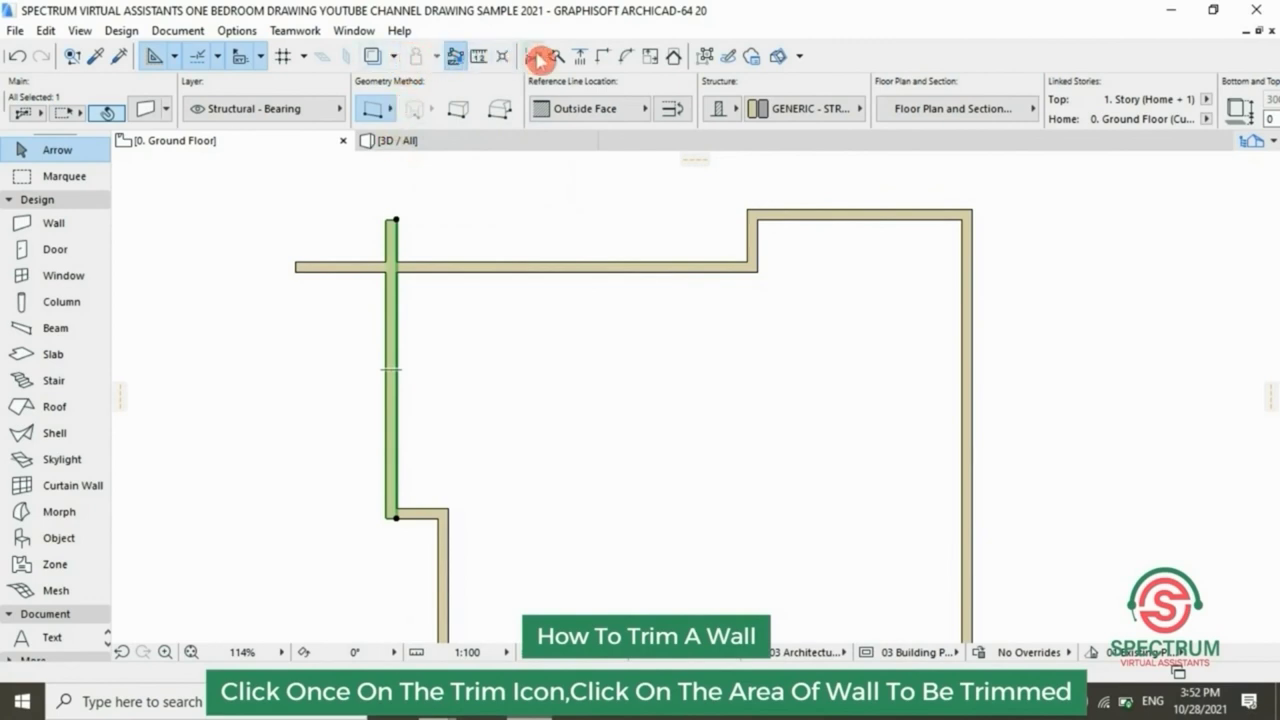
click(537, 58)
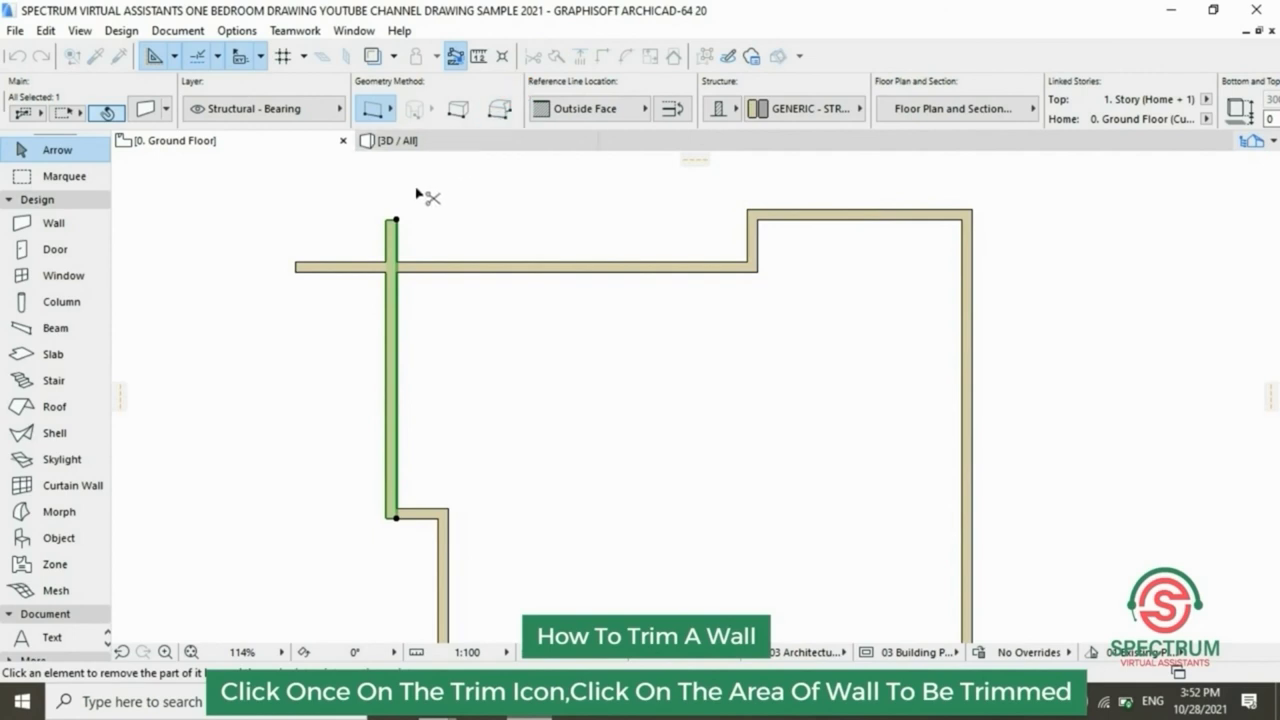
click(396, 240)
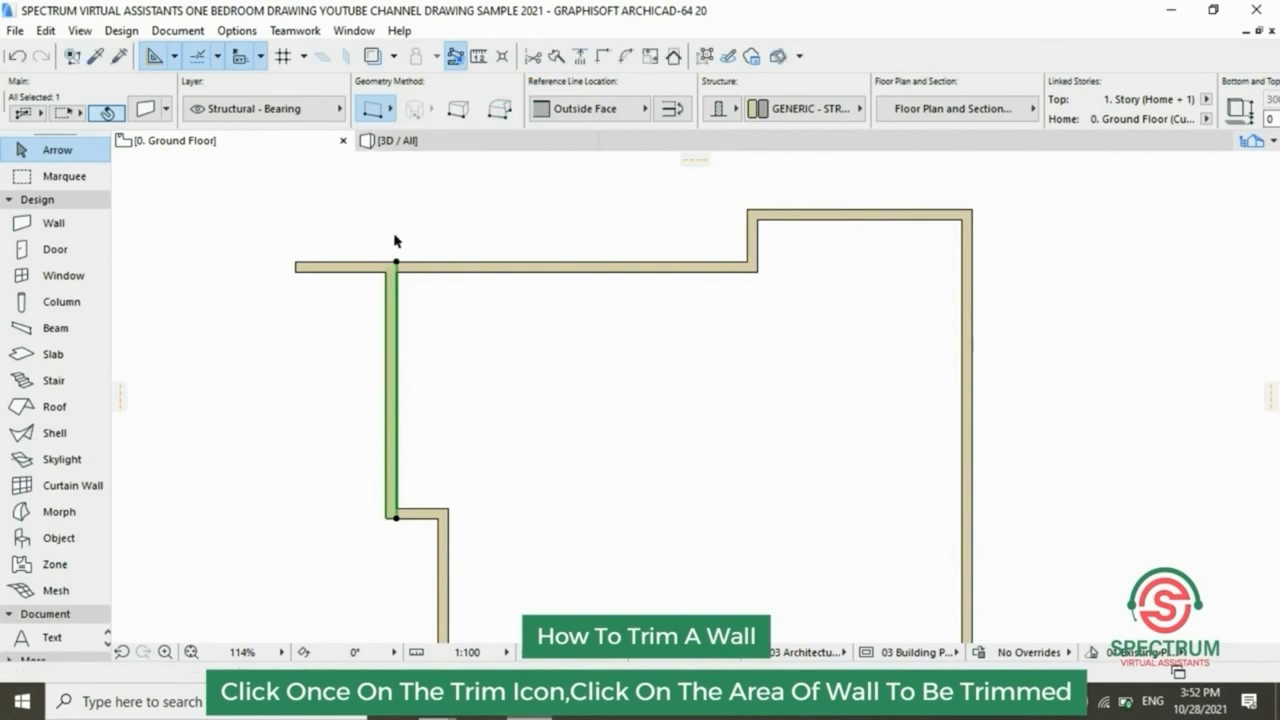
Trim off the part of the upper horizontal wall that projects left of the vertical wall, and clear the selection.
click(343, 271)
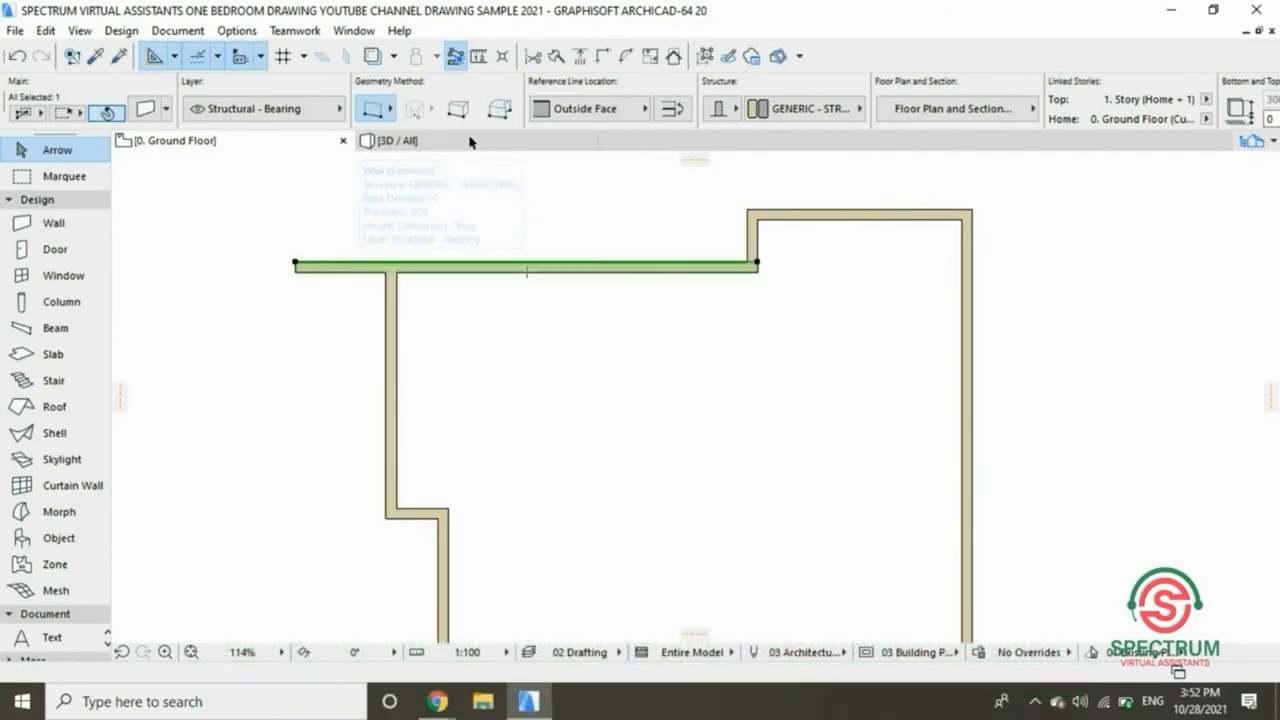
click(553, 68)
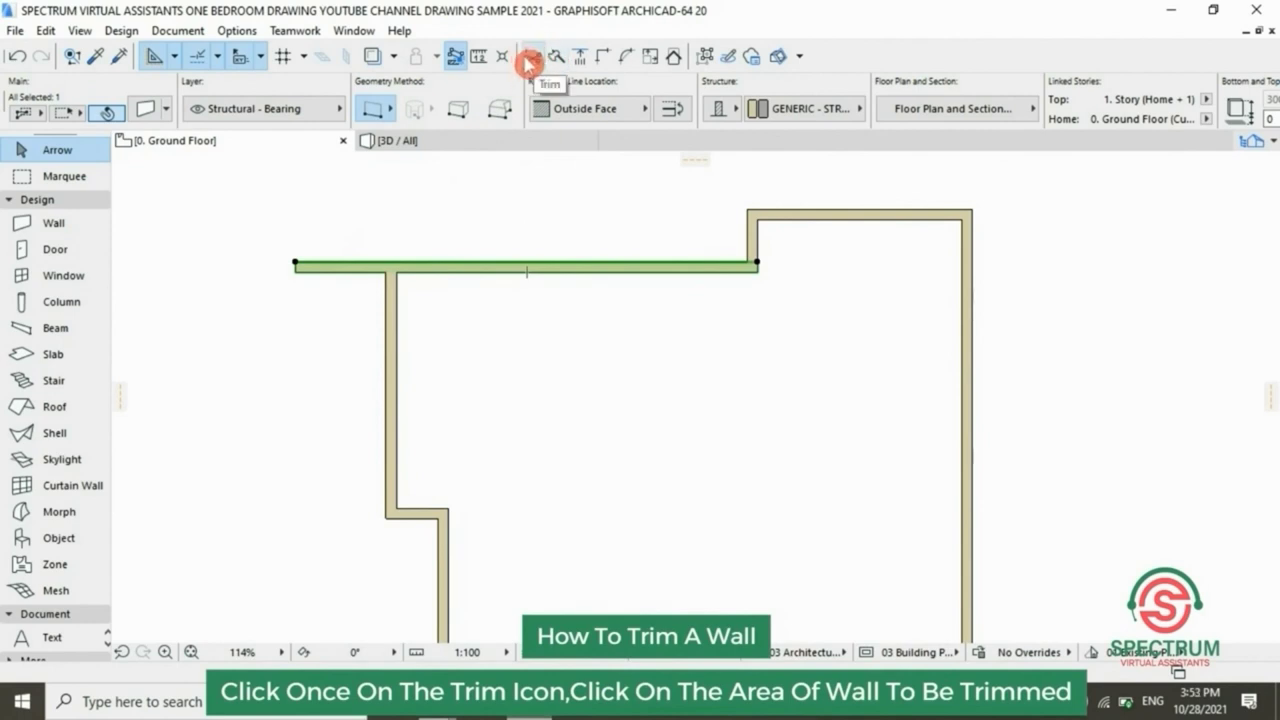
click(533, 68)
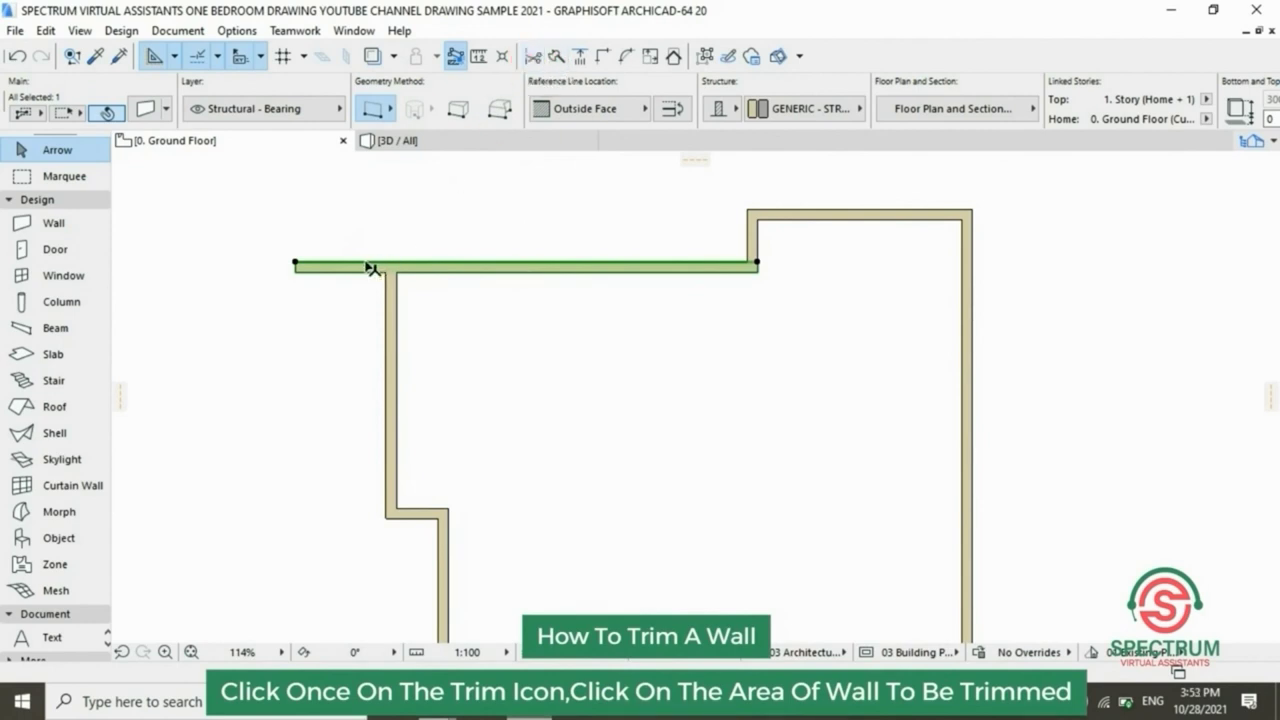
click(531, 56)
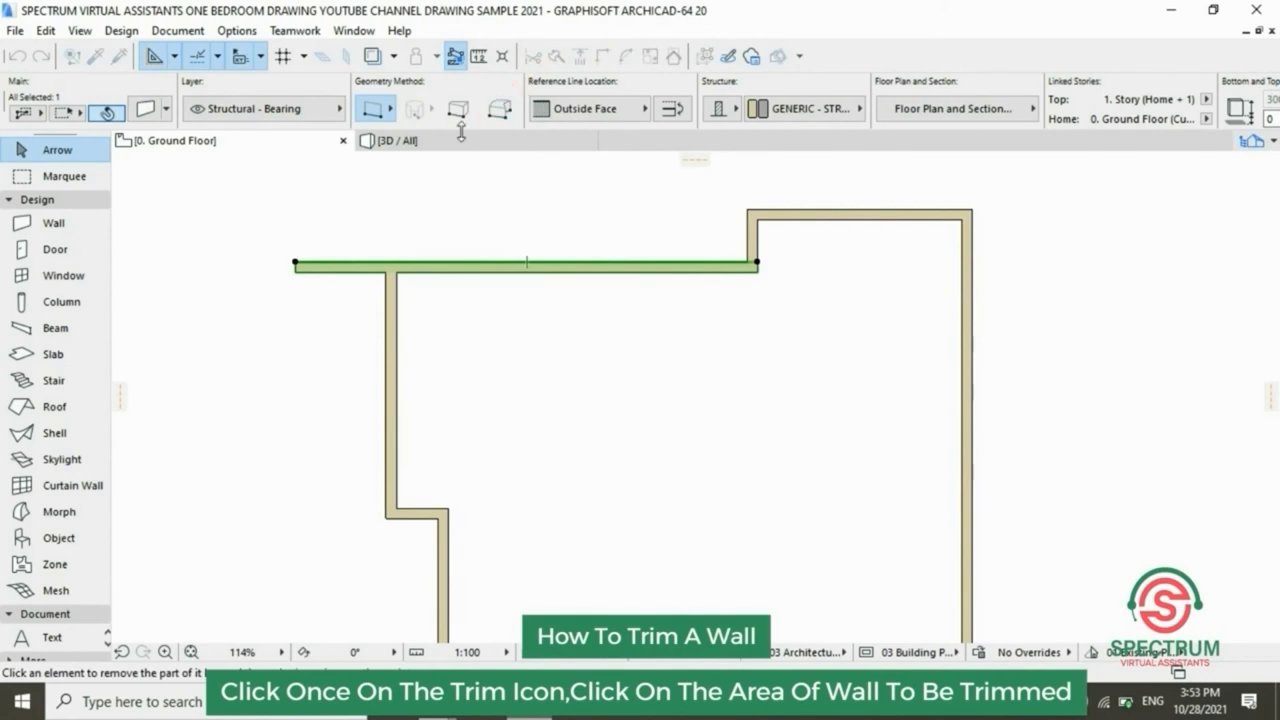
click(358, 267)
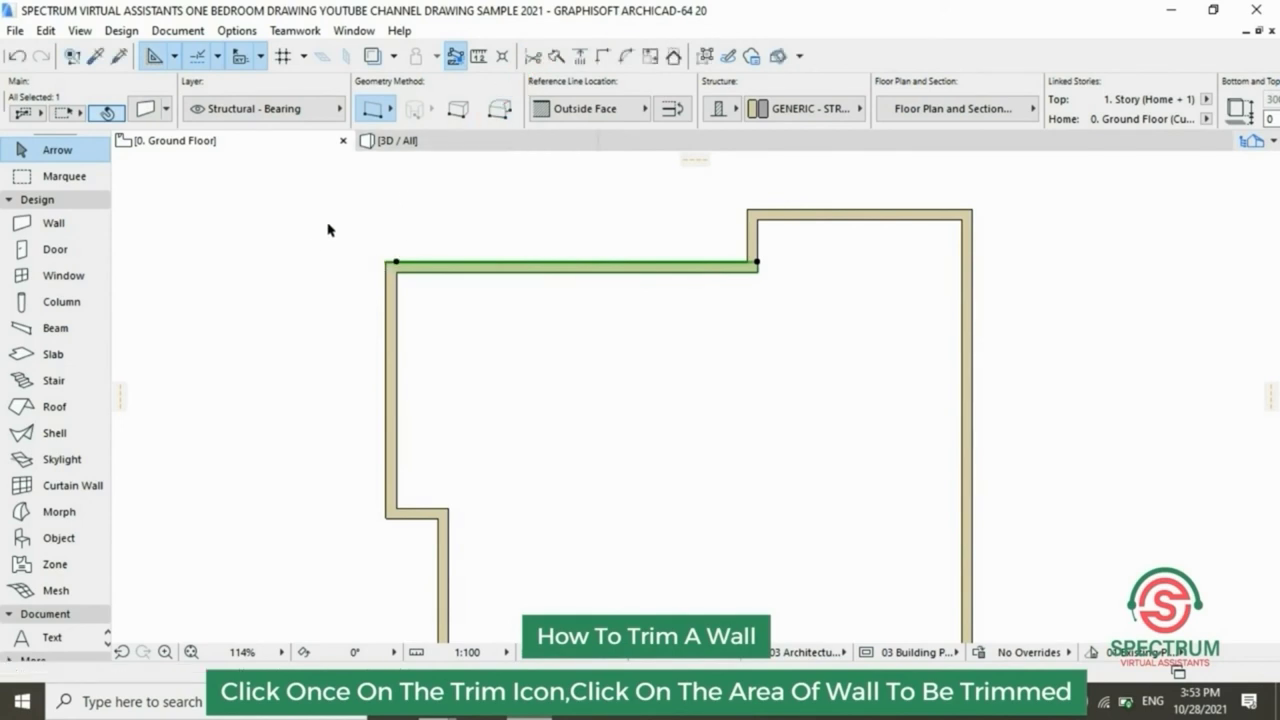
click(327, 230)
Save the project with the completed external wall outline.
scroll(327, 230, down, 4)
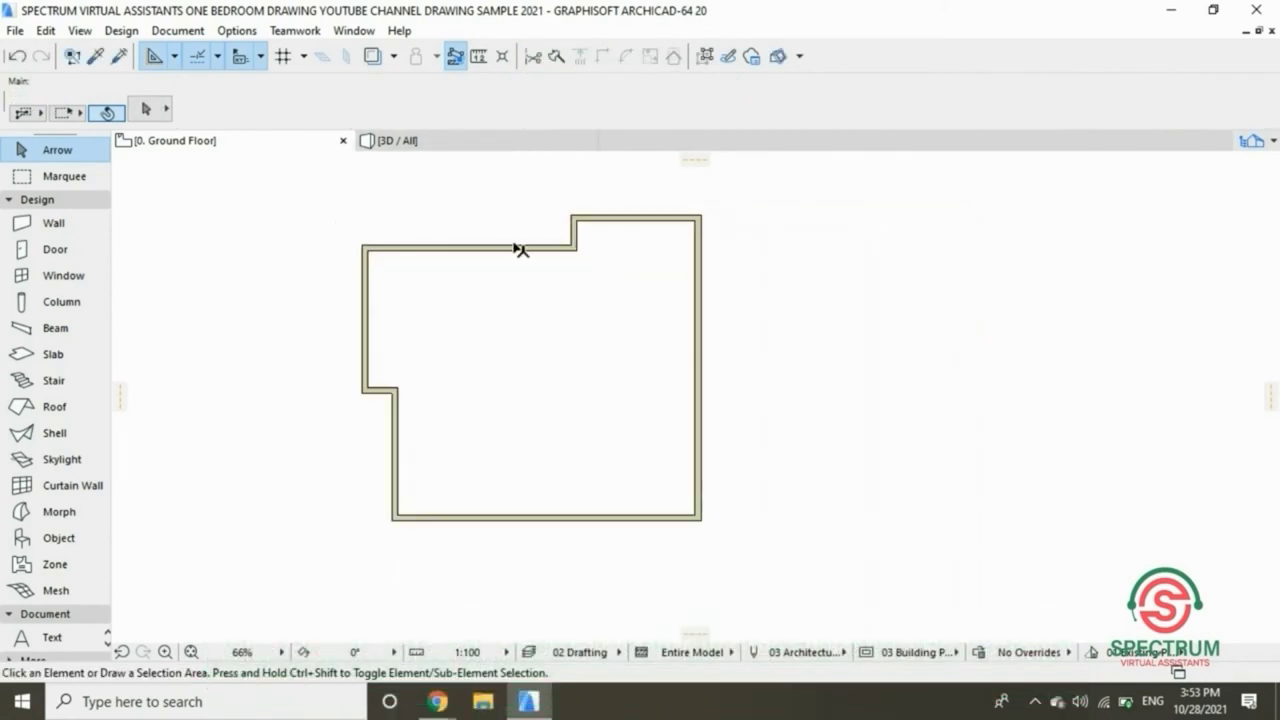
scroll(517, 248, up, 1)
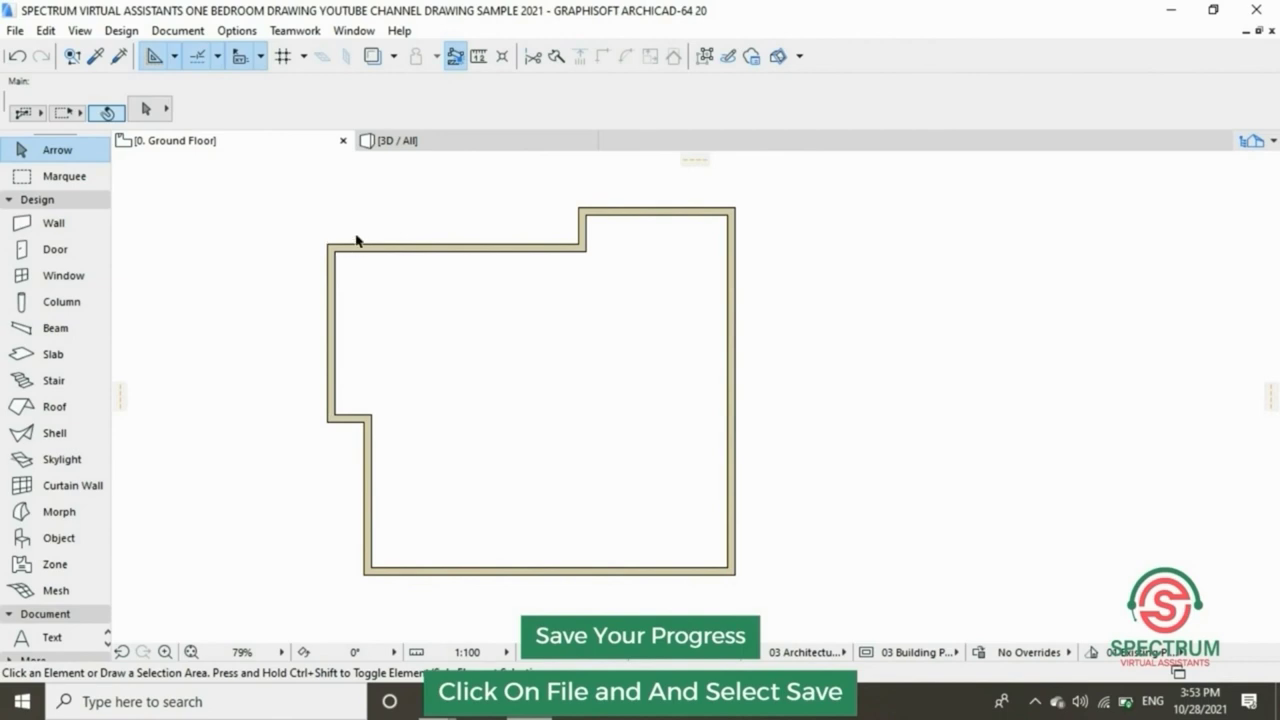
click(15, 30)
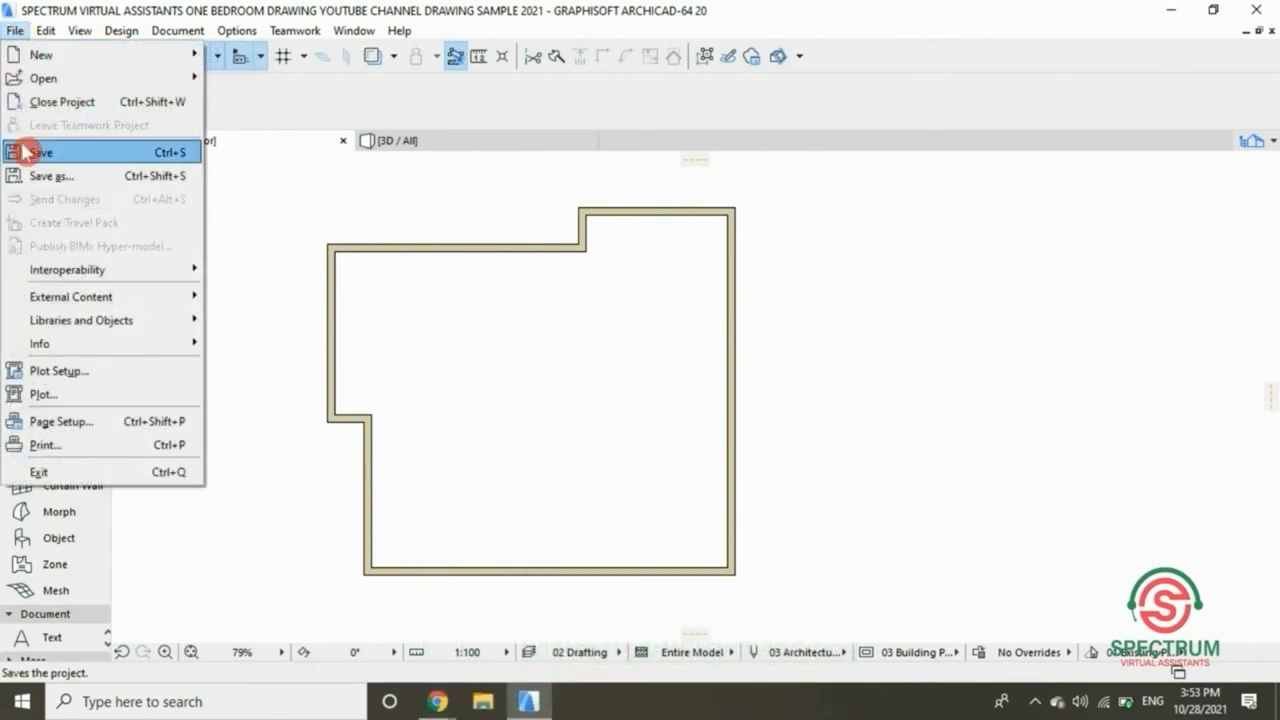
click(55, 153)
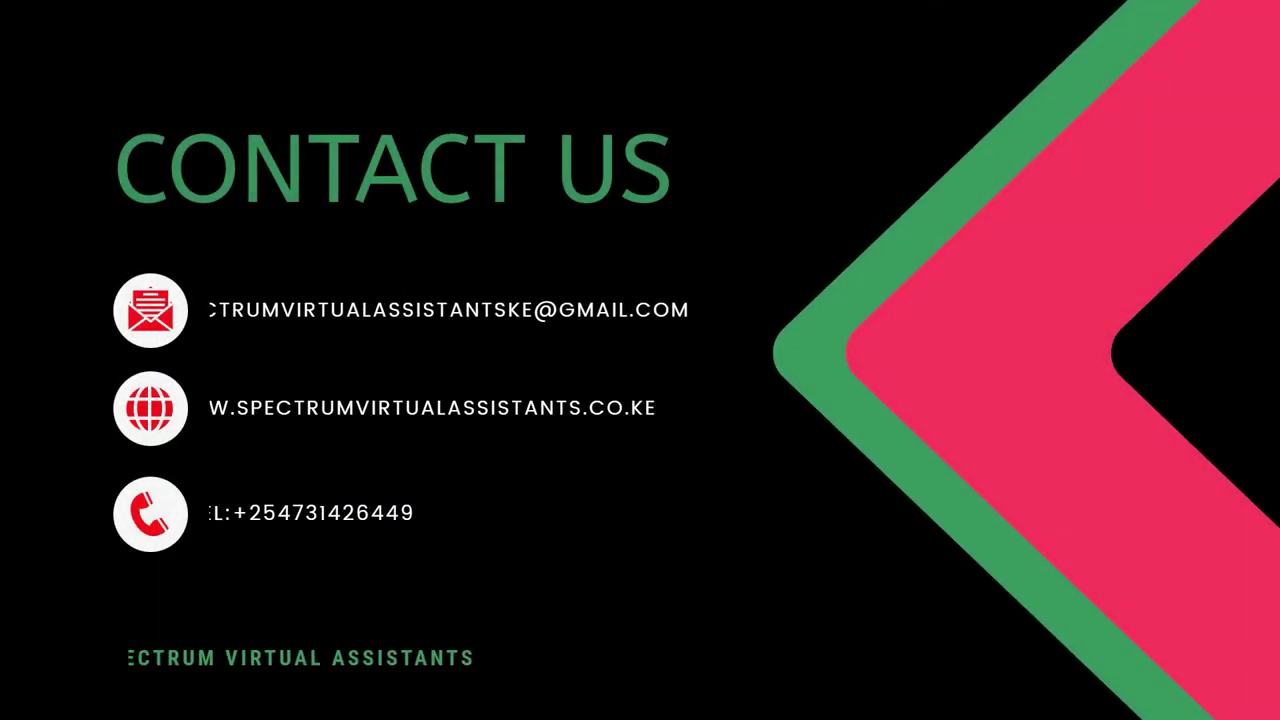